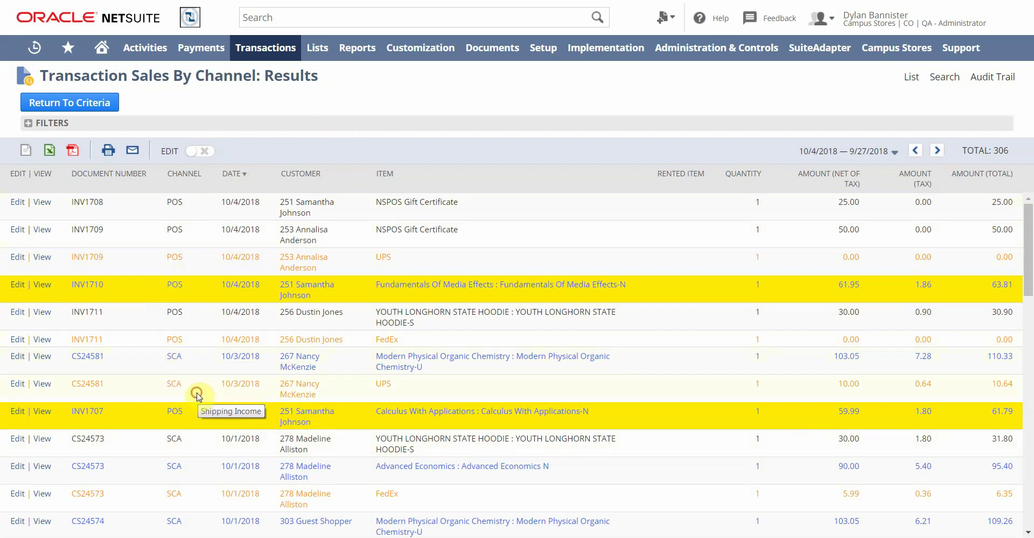
scroll(199, 397, down, 10)
scroll(200, 398, down, 6)
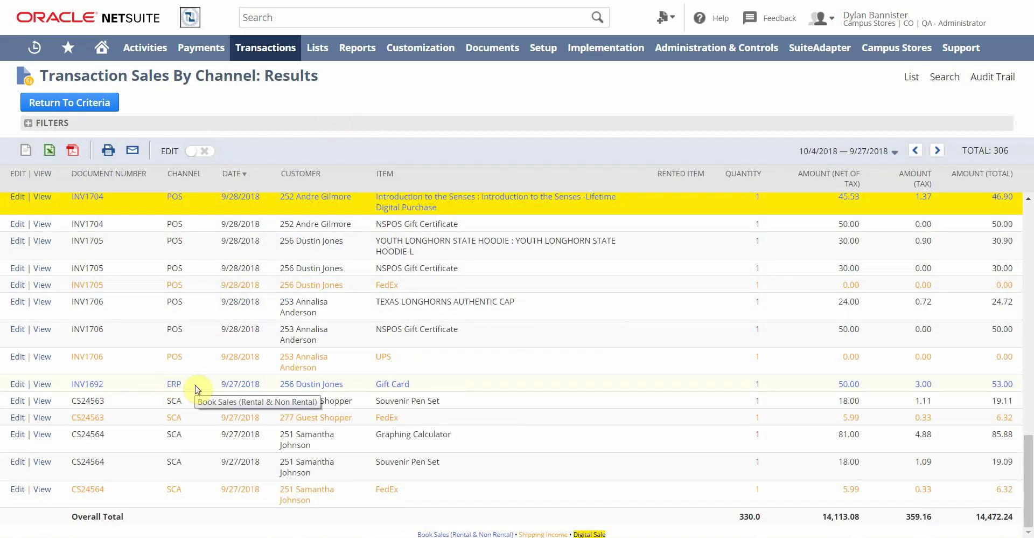
scroll(197, 389, up, 15)
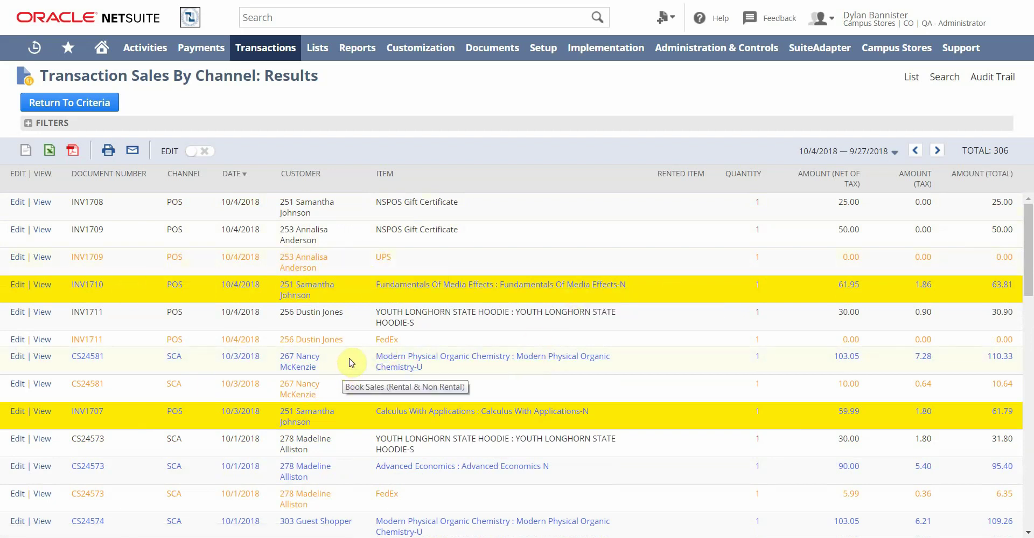
scroll(638, 327, down, 15)
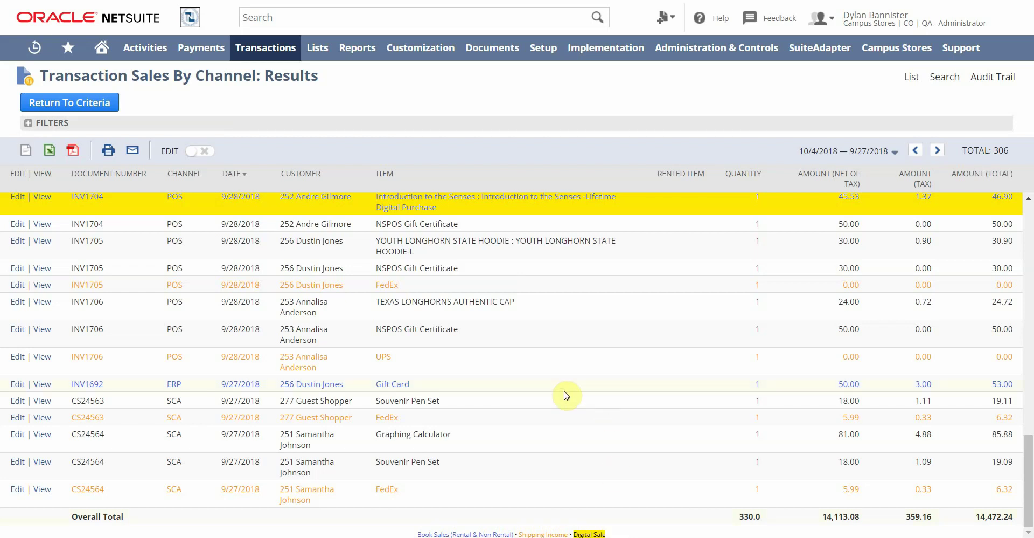
scroll(564, 401, up, 3)
scroll(564, 401, up, 6)
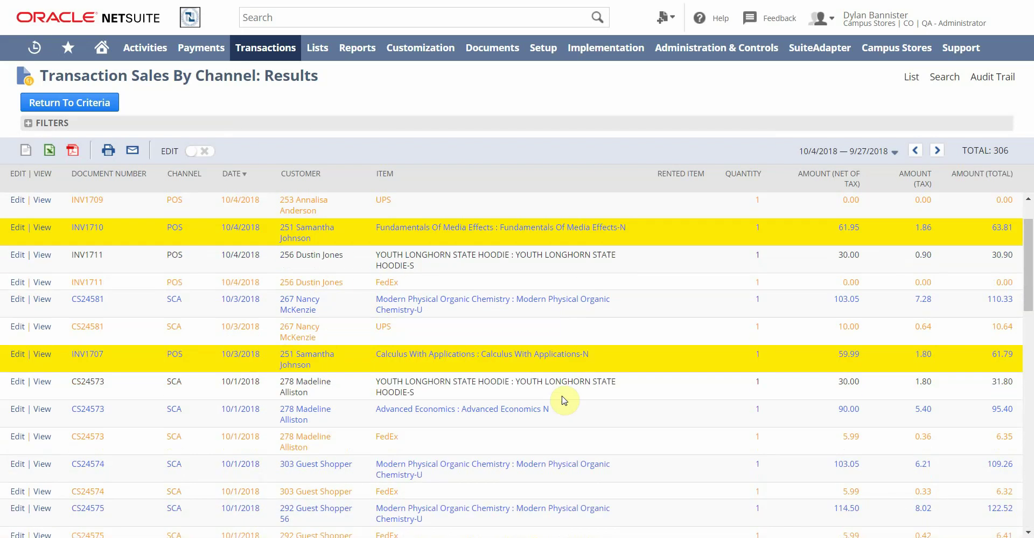
scroll(564, 400, up, 1)
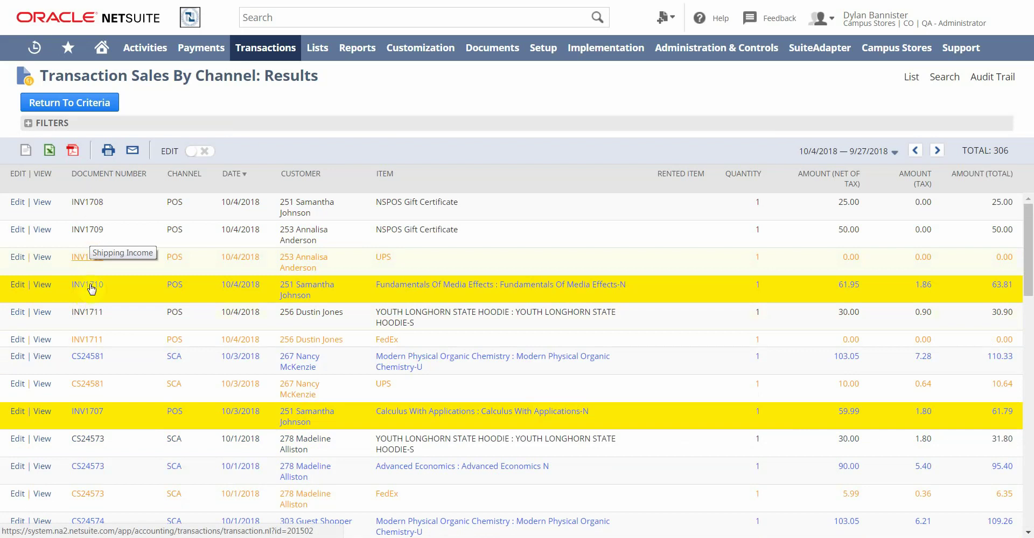
mouse_move(92, 360)
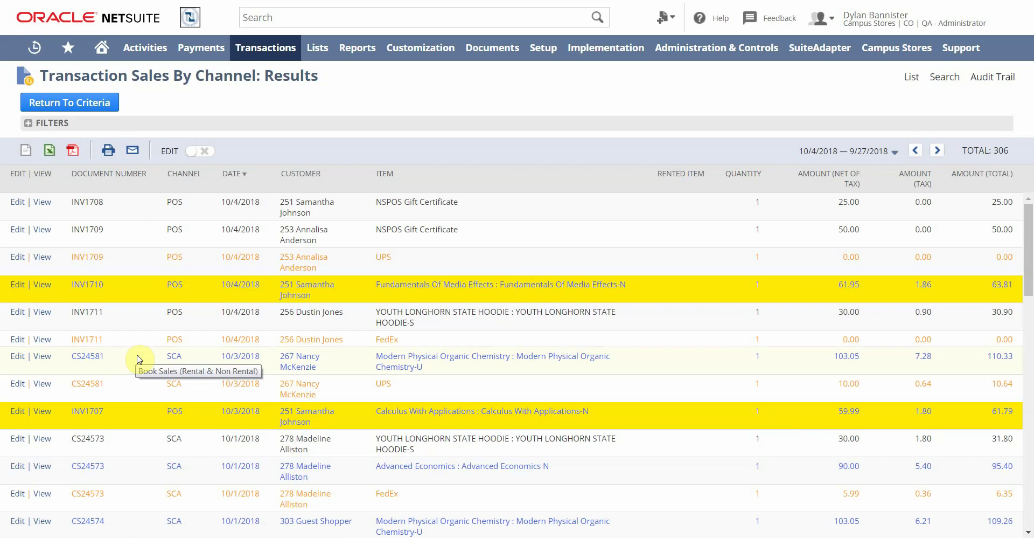
click(28, 123)
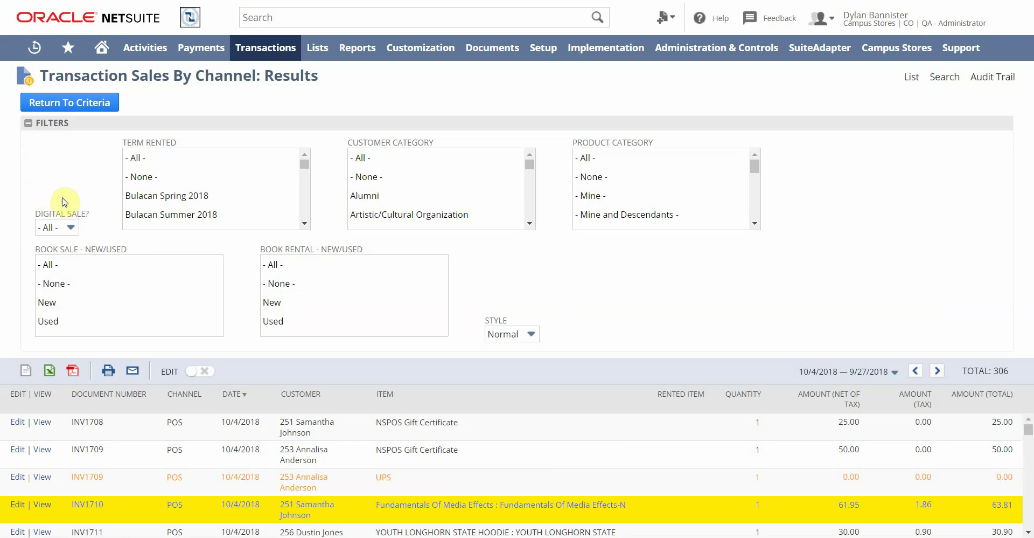
scroll(307, 225, down, 3)
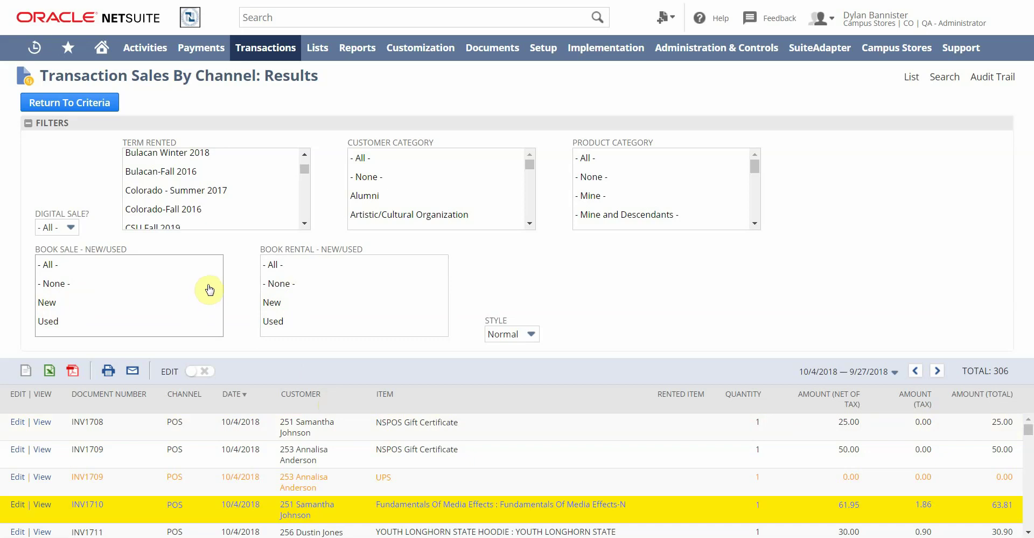
click(28, 124)
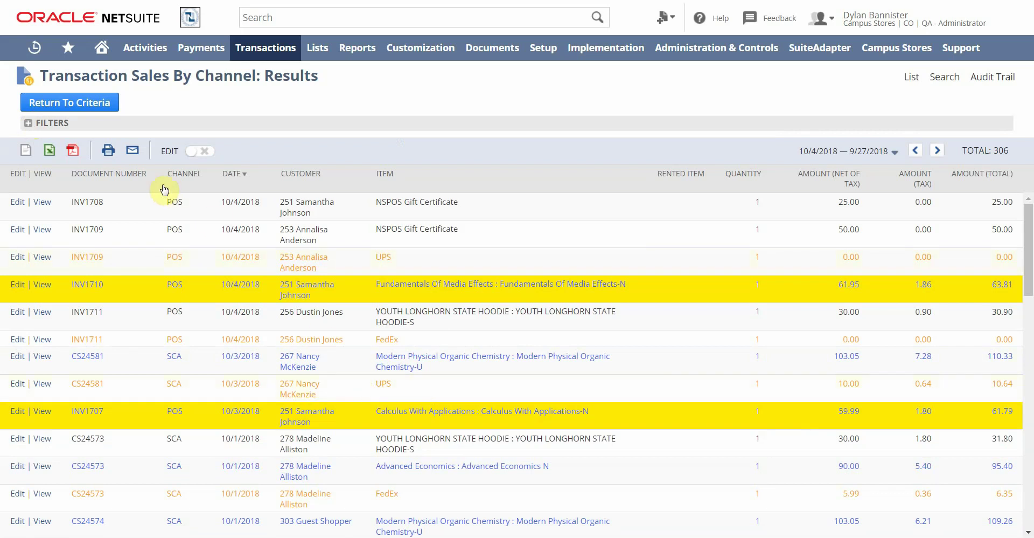
Return to the search's criteria: Invoice and Cash Sale types created 9/1/2018–10/6/2018
click(91, 108)
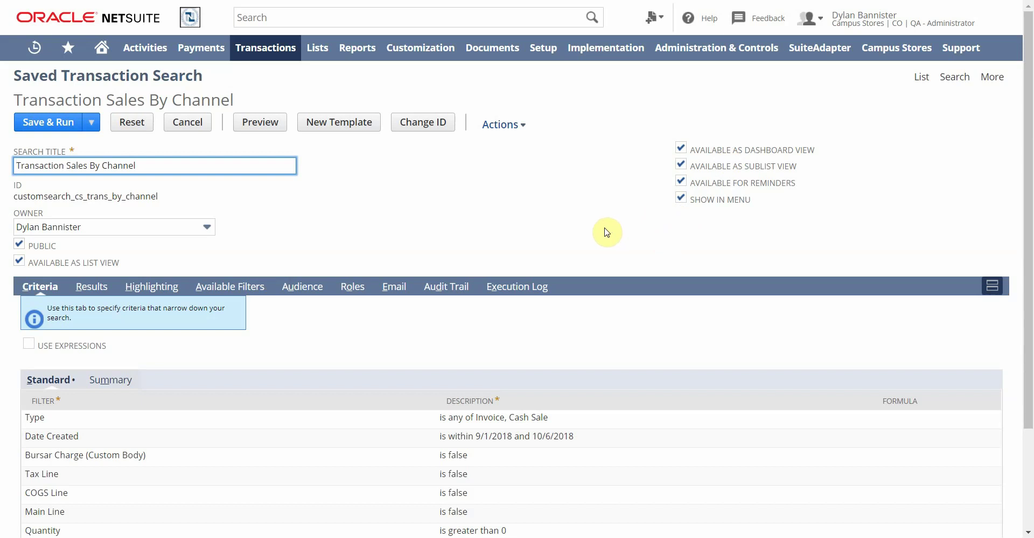
click(377, 322)
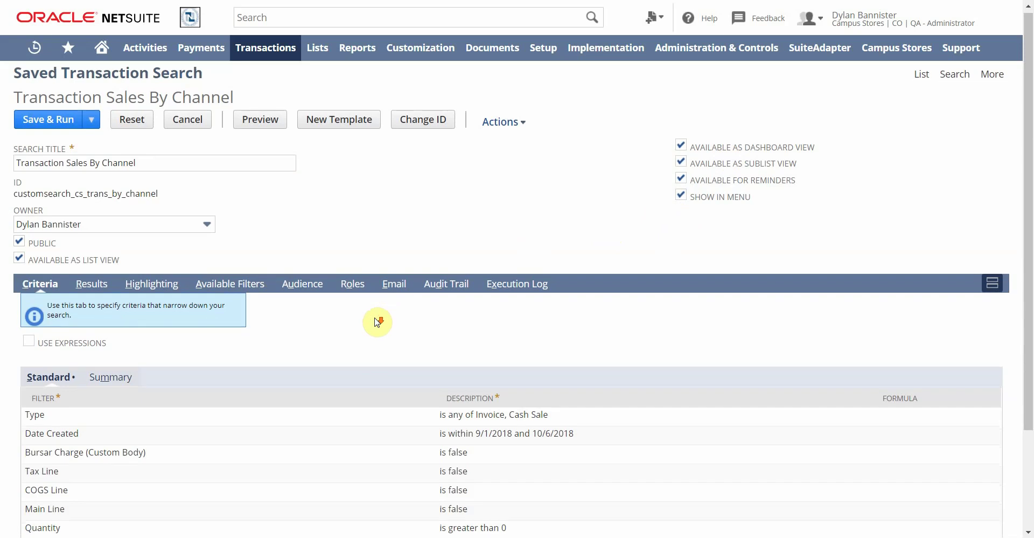
scroll(371, 320, down, 2)
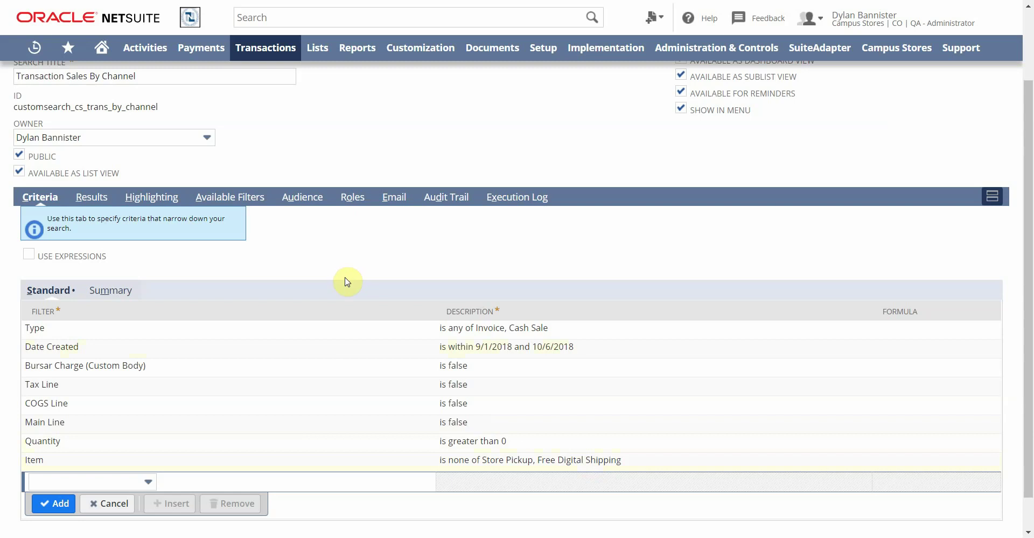
click(29, 255)
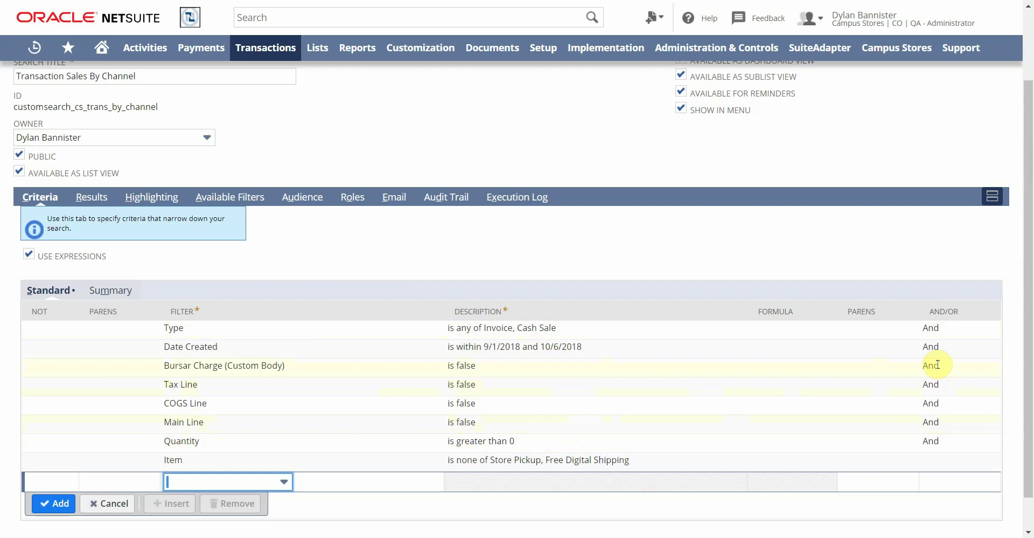
click(35, 367)
click(35, 368)
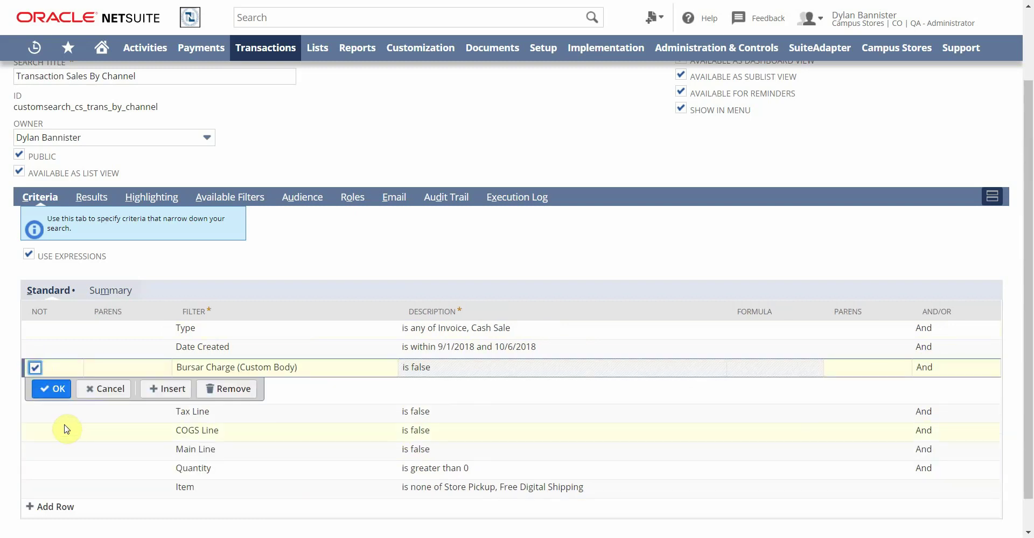
click(34, 369)
click(46, 393)
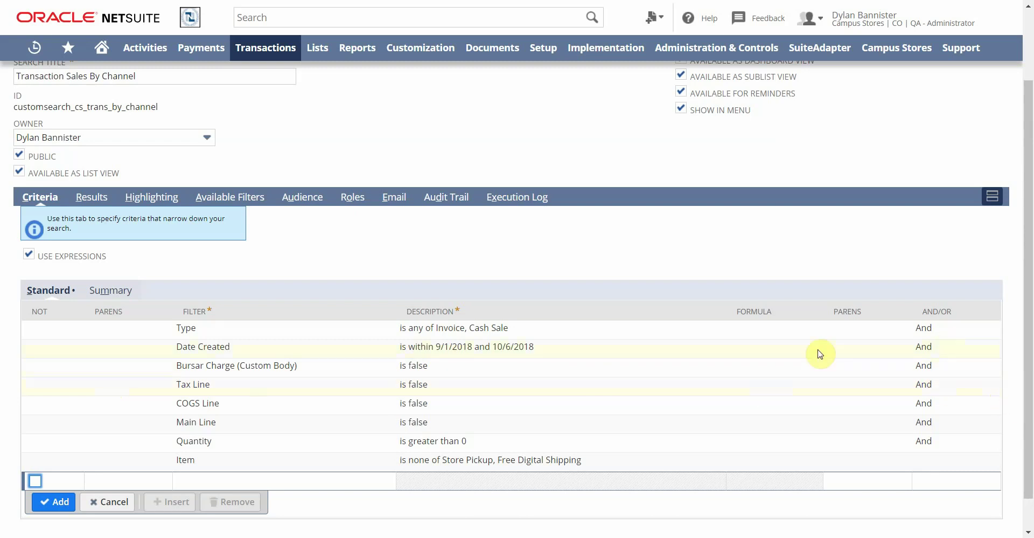
click(30, 256)
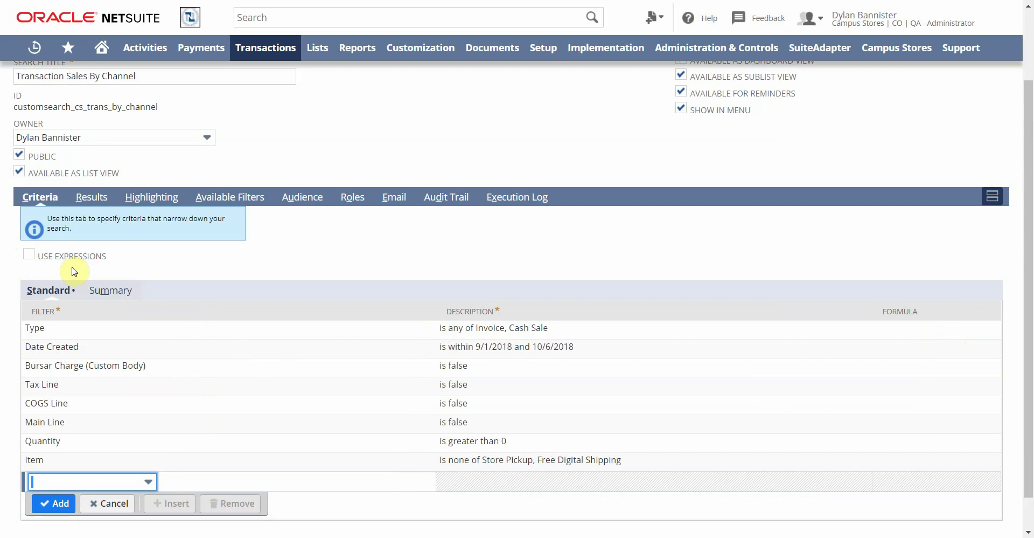
On the Results subtab, leave the sort field as Date and scroll to the ten result columns
click(93, 197)
scroll(210, 246, up, 3)
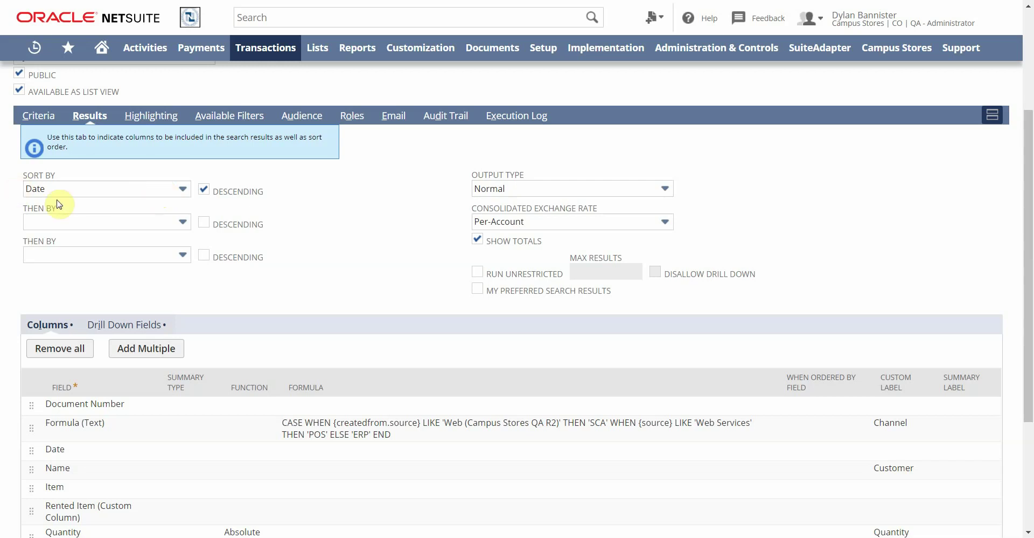
click(160, 194)
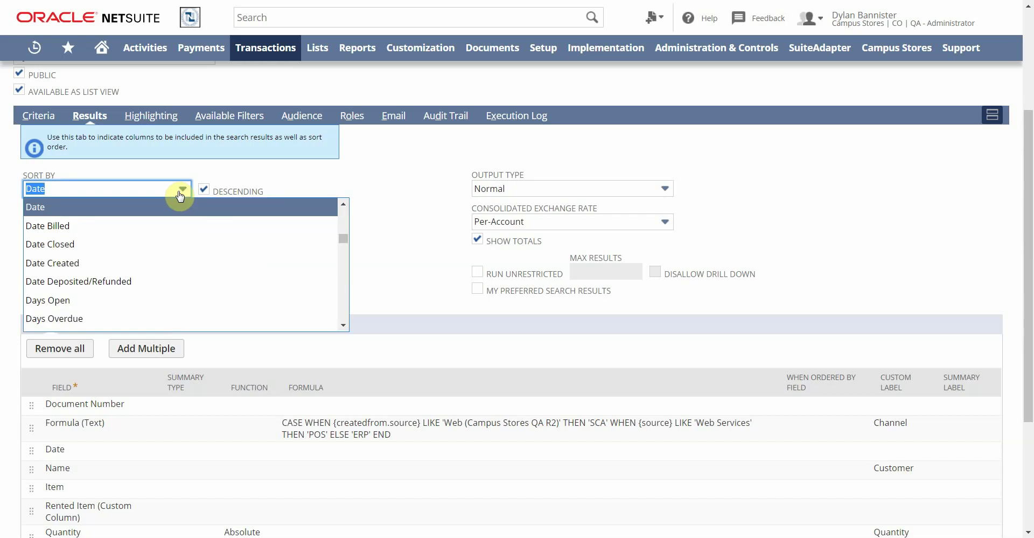
scroll(138, 279, down, 10)
scroll(139, 280, down, 10)
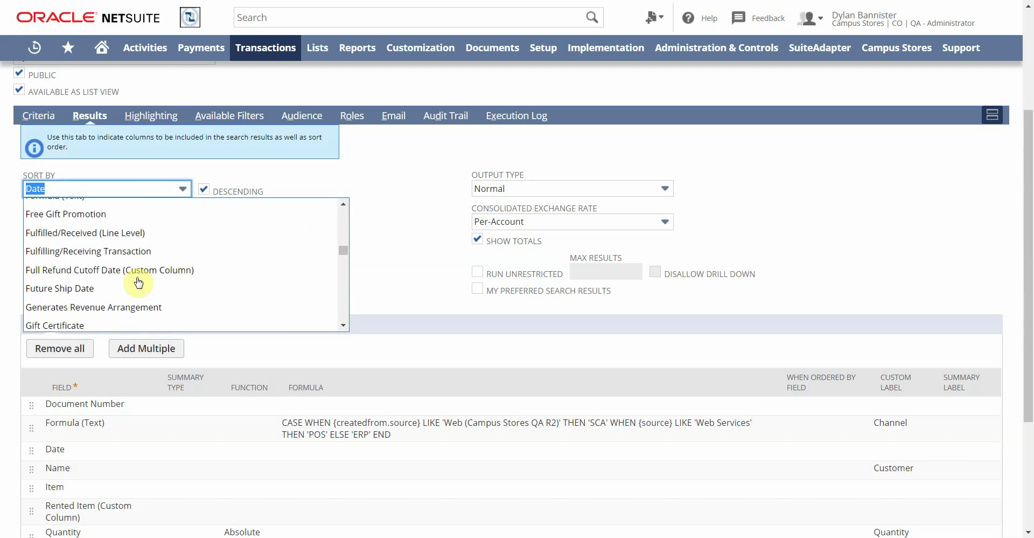
click(385, 171)
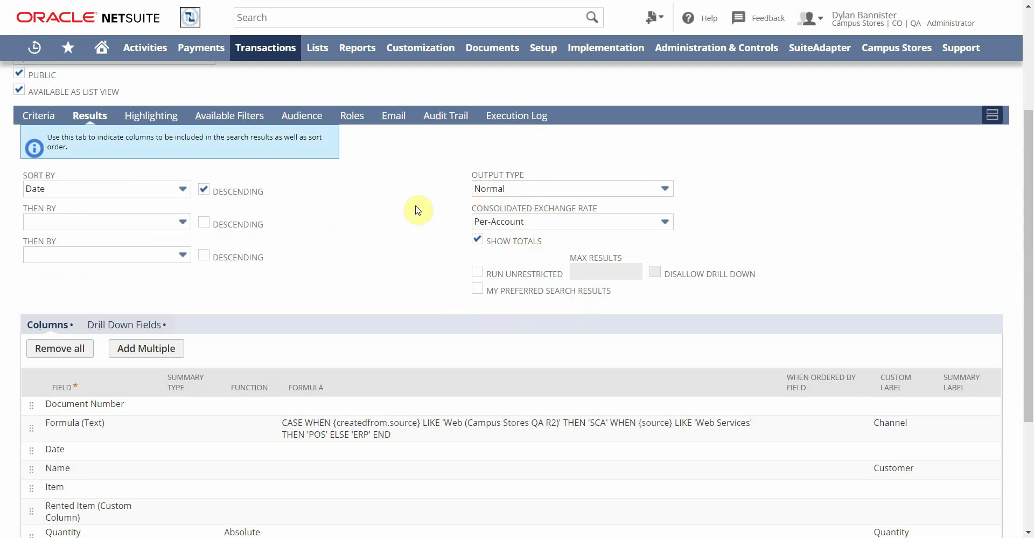
scroll(394, 218, down, 3)
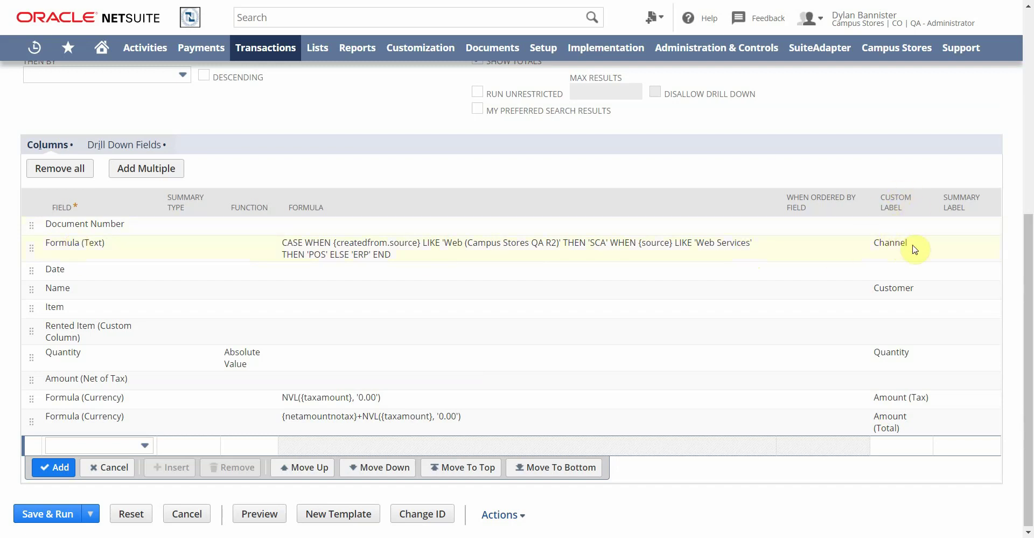
Select the 'Channel' custom label text on the Formula (Text) row
drag(916, 245, 875, 245)
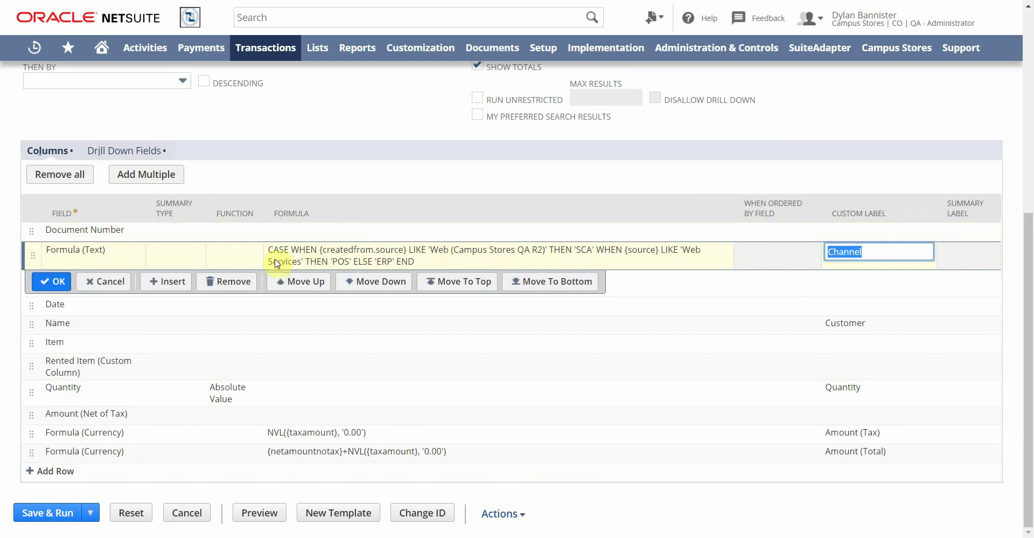
Commit the Formula (Text) row with its CASE formula and 'Channel' label unchanged
click(59, 281)
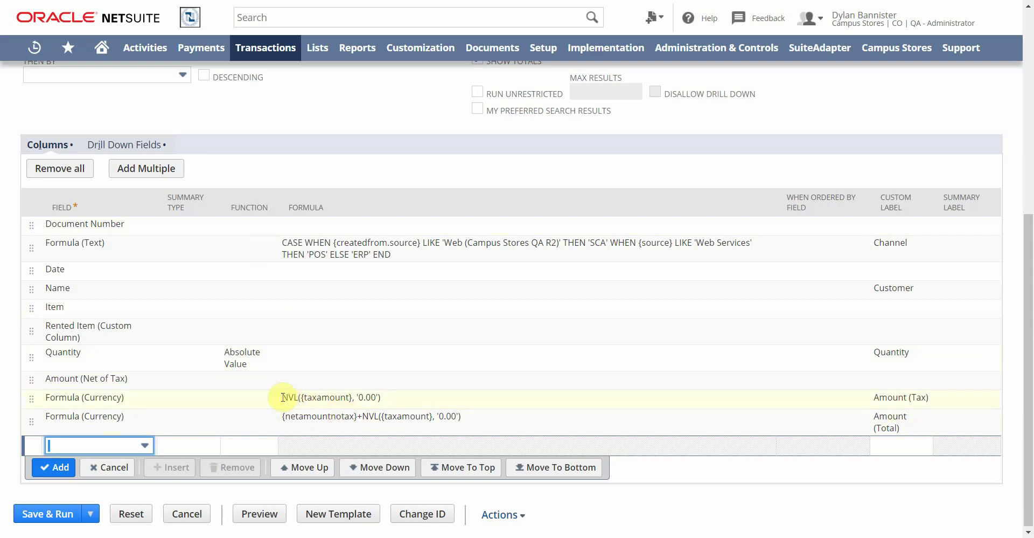
double_click(371, 398)
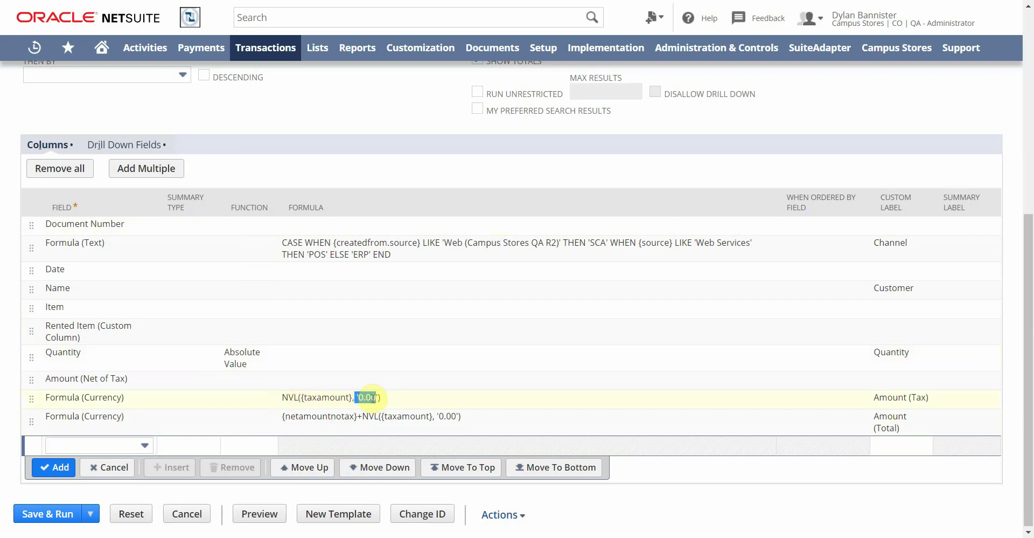
click(108, 423)
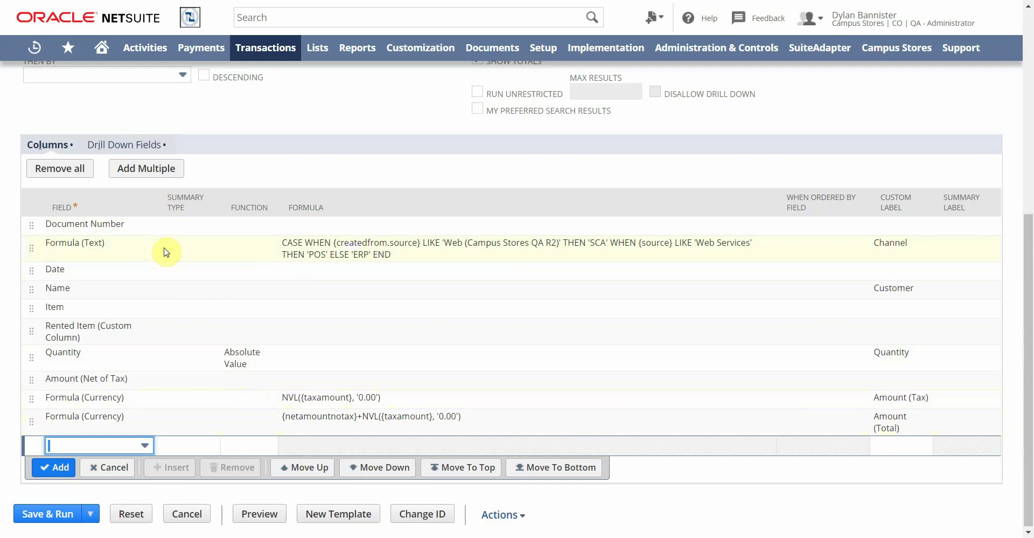
Set the Channel formula column's summary type to Group
click(181, 249)
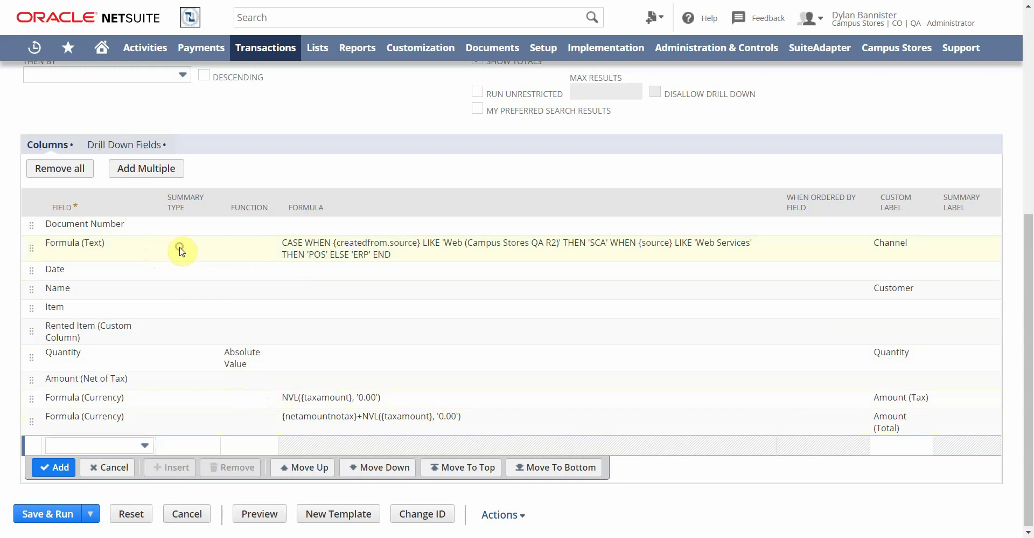
click(225, 246)
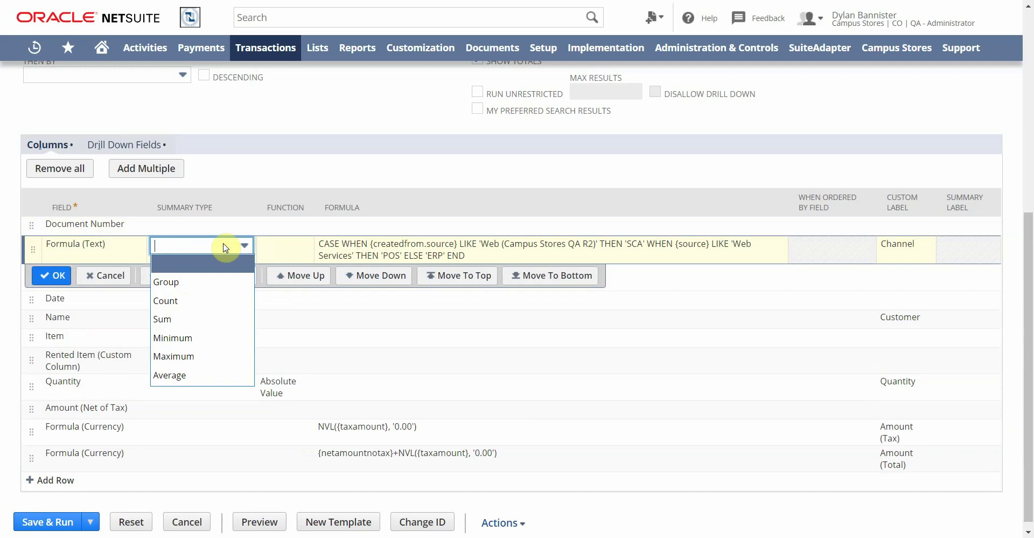
click(172, 283)
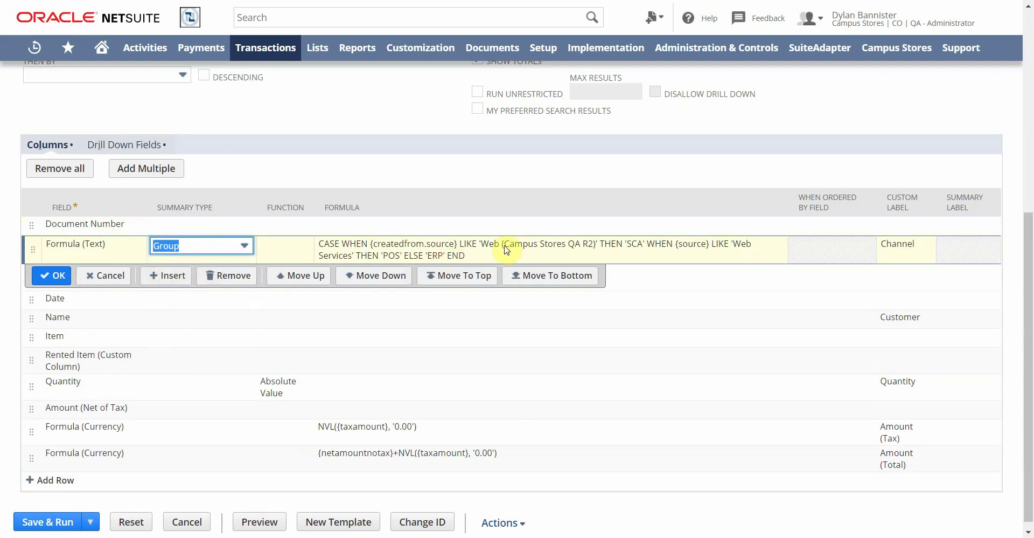
click(52, 275)
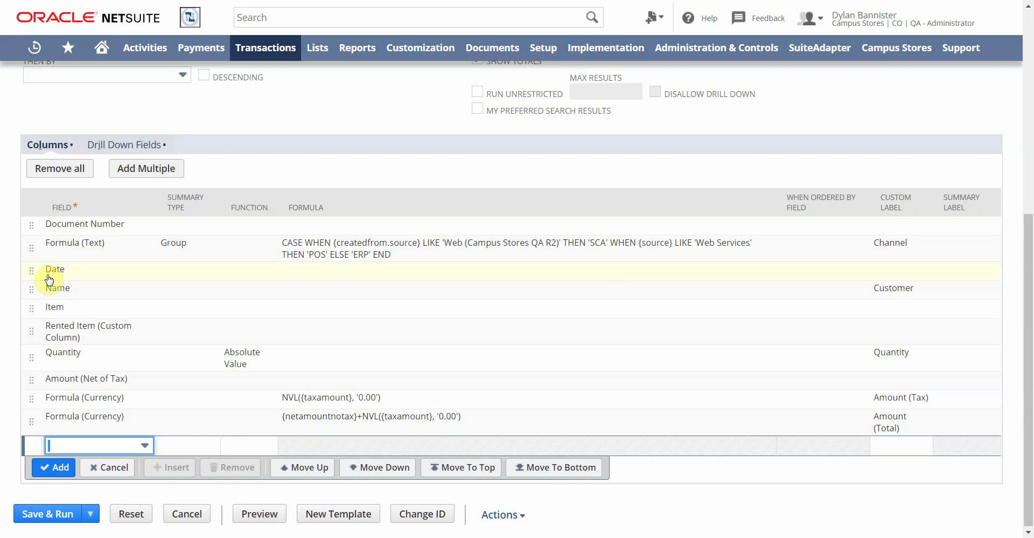
Set the Amount (Total) formula column's summary type to Sum
click(183, 420)
click(193, 429)
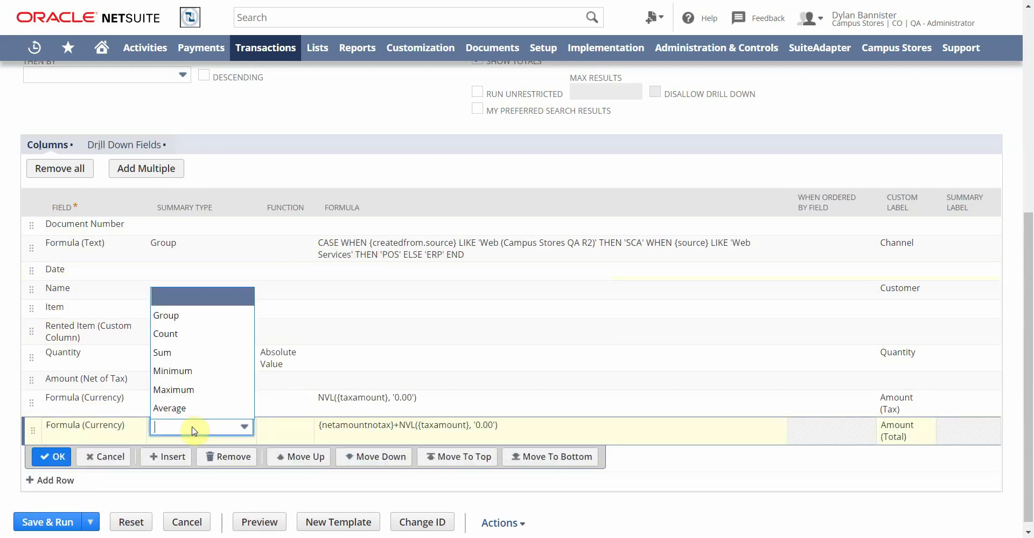
click(165, 352)
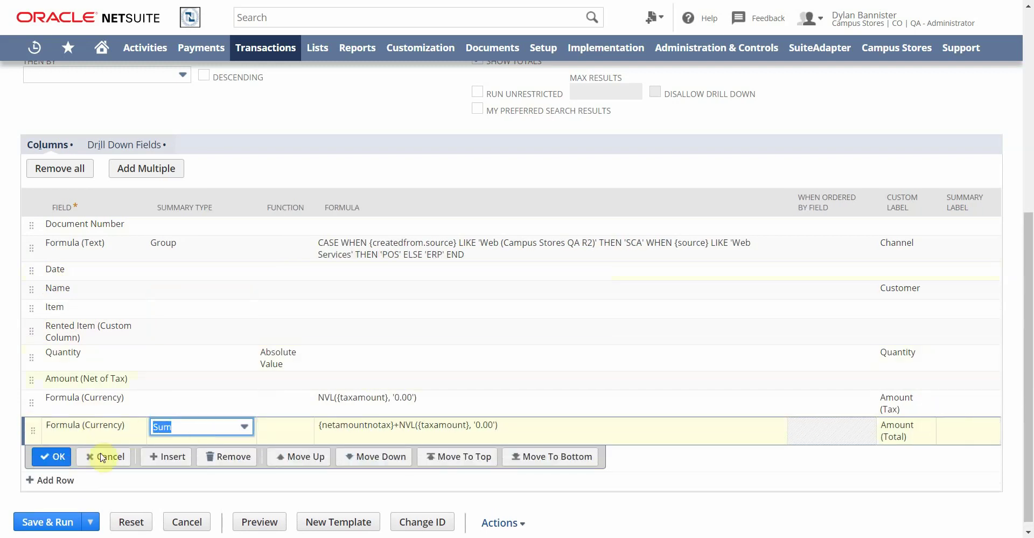
click(55, 459)
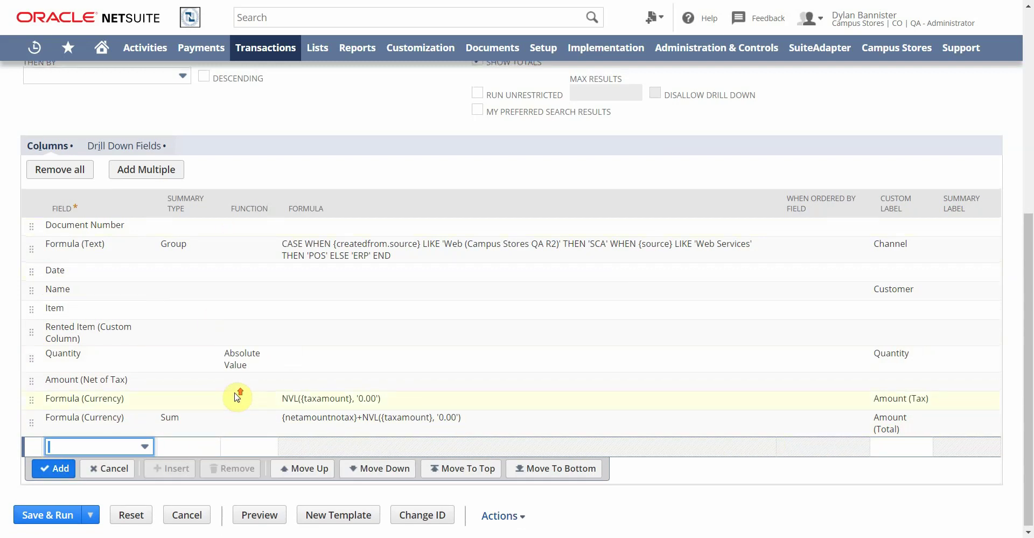
scroll(237, 397, up, 6)
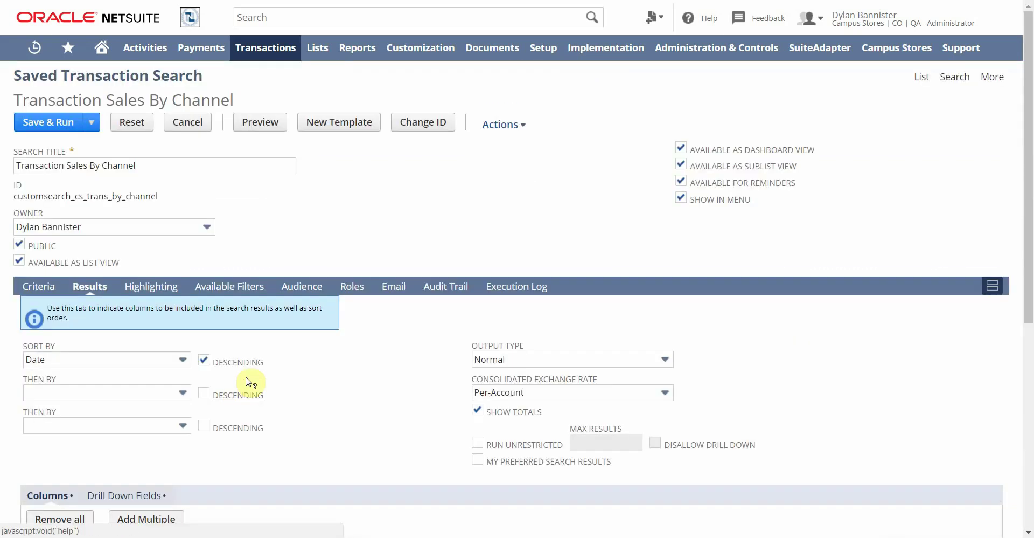
Preview the summed totals for ERP, POS and SCA, then return to the search editor
click(269, 123)
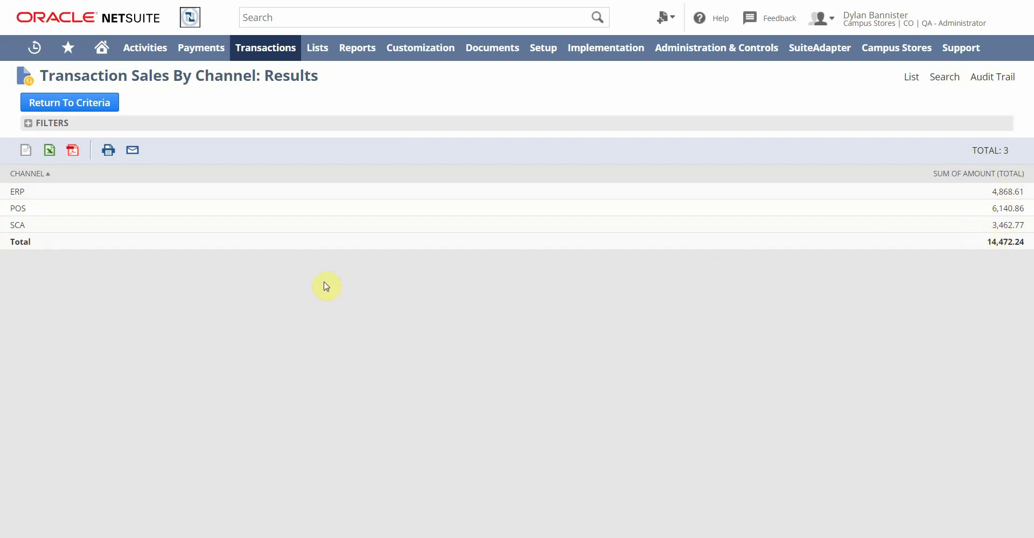
click(64, 104)
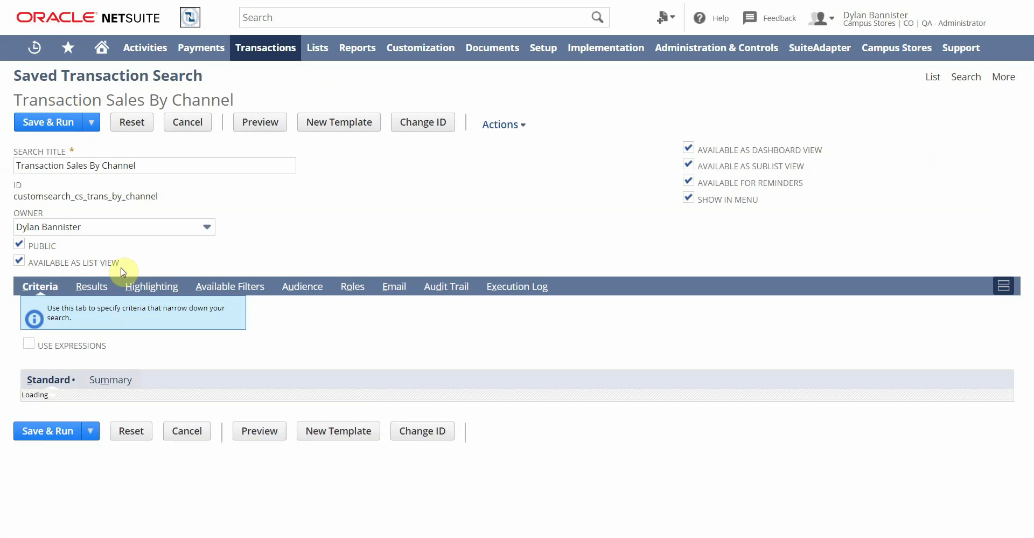
Remove the Group summary type from the Channel column
click(92, 286)
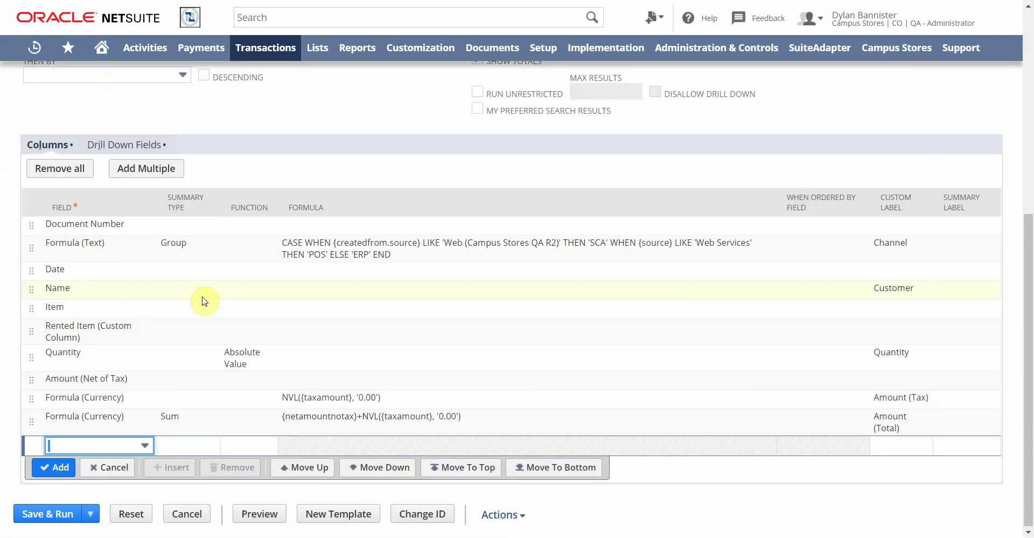
click(176, 243)
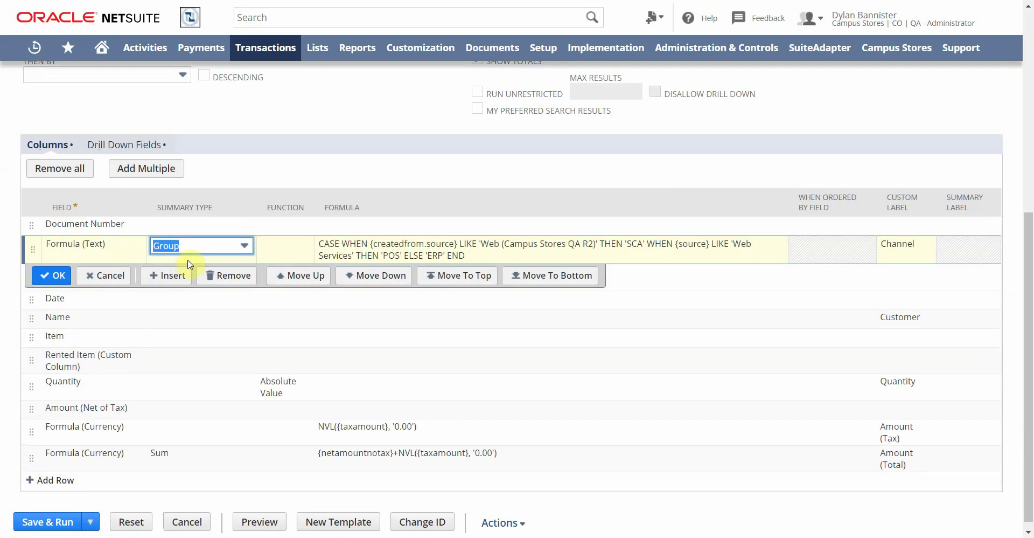
key(BackSpace)
click(52, 276)
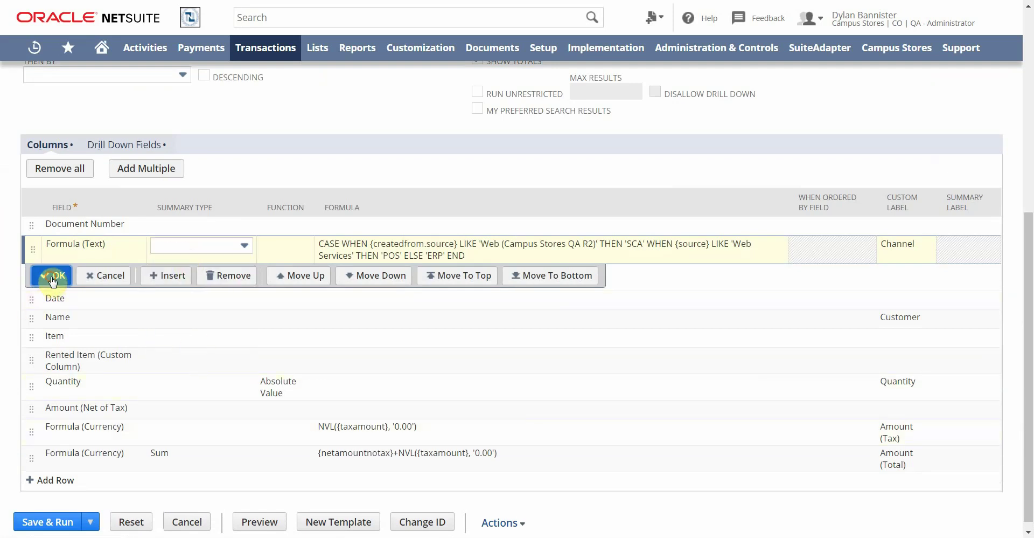
Remove the Sum summary type from the Amount (Total) column
click(164, 425)
click(205, 435)
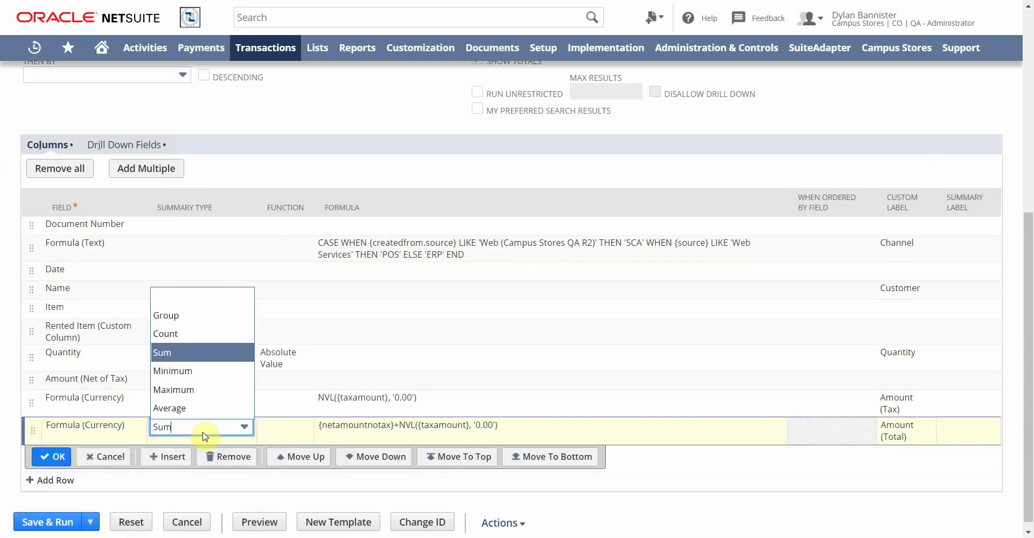
click(178, 299)
click(52, 456)
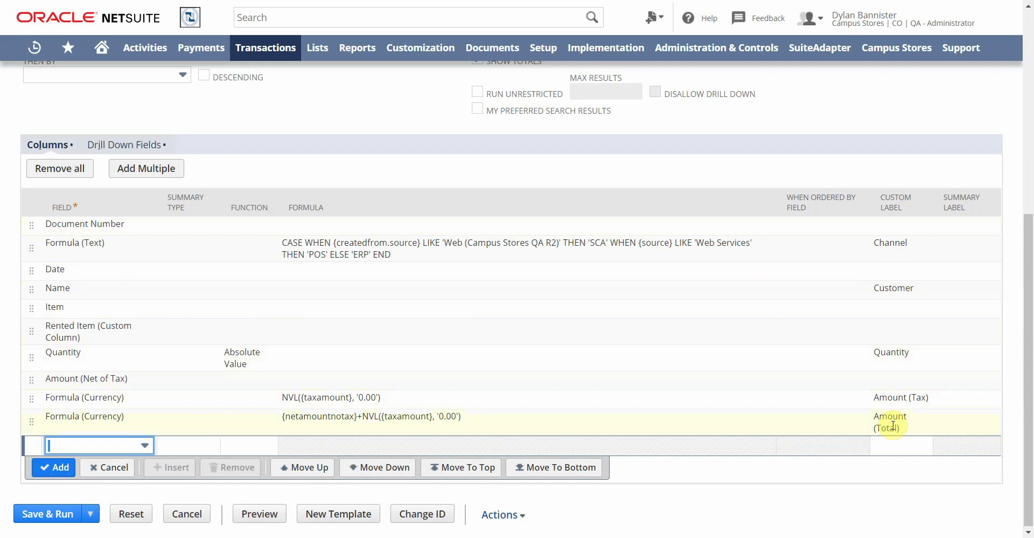
Scroll the new column's Field list down to the Customer Fields... entry
click(145, 446)
scroll(235, 364, down, 3)
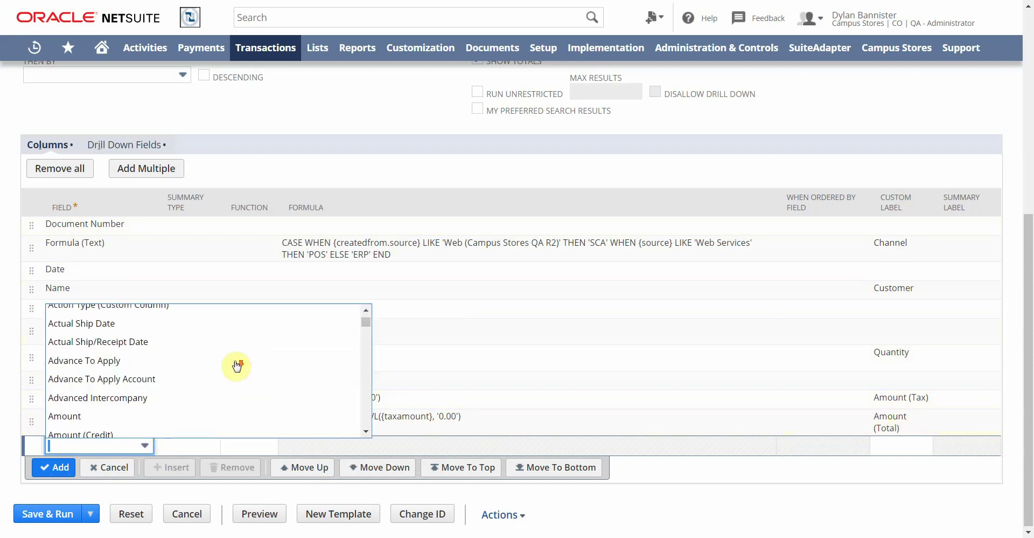
scroll(236, 366, down, 15)
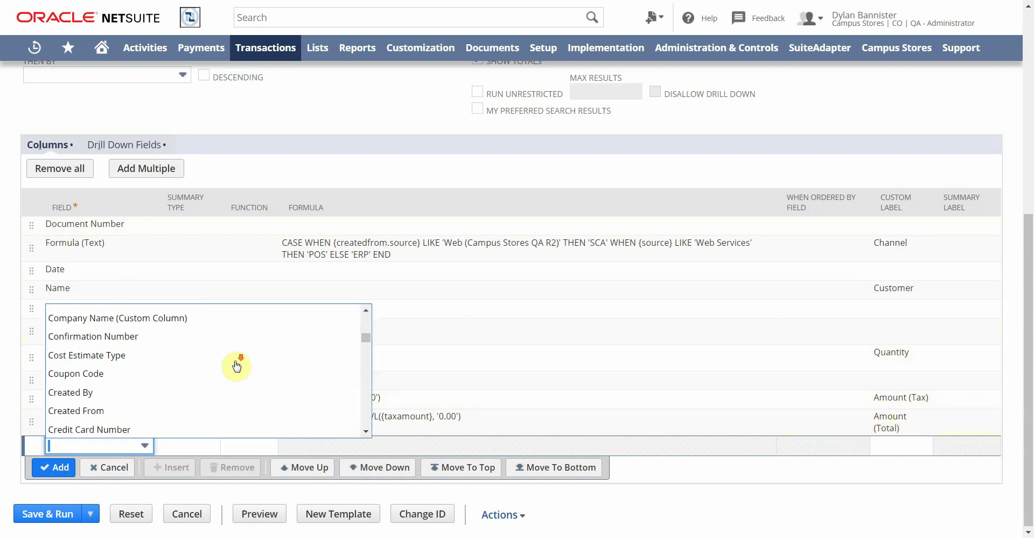
scroll(236, 365, down, 15)
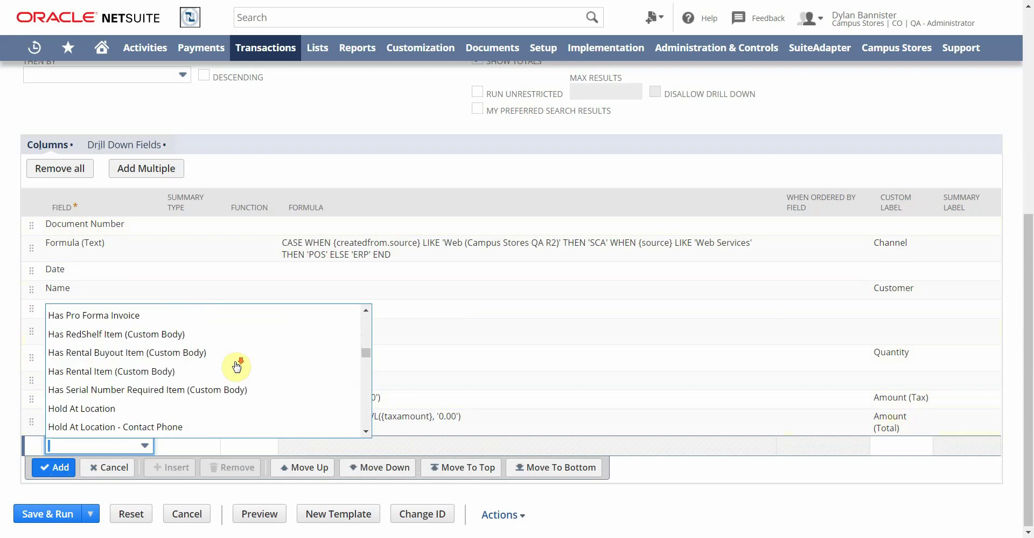
scroll(237, 367, down, 15)
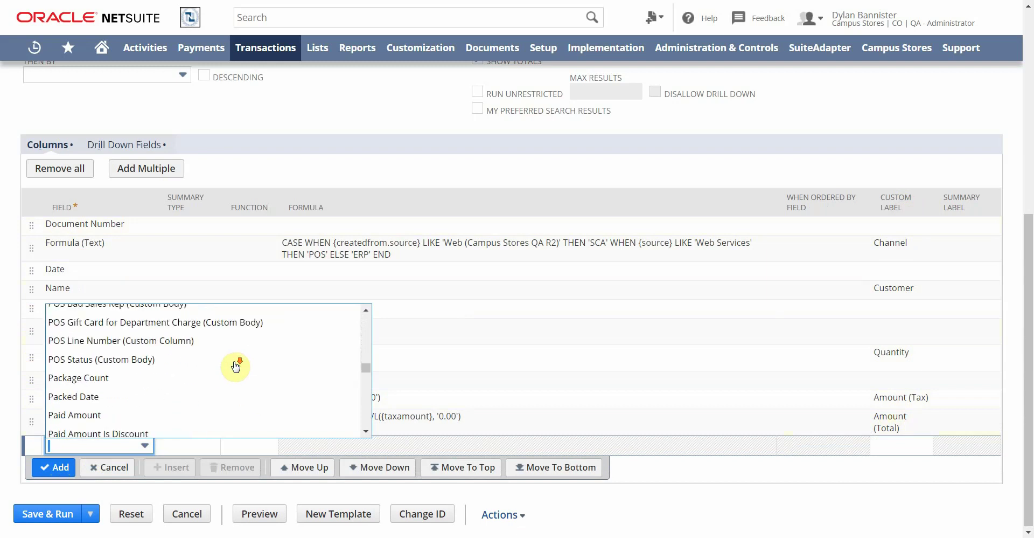
scroll(236, 367, down, 15)
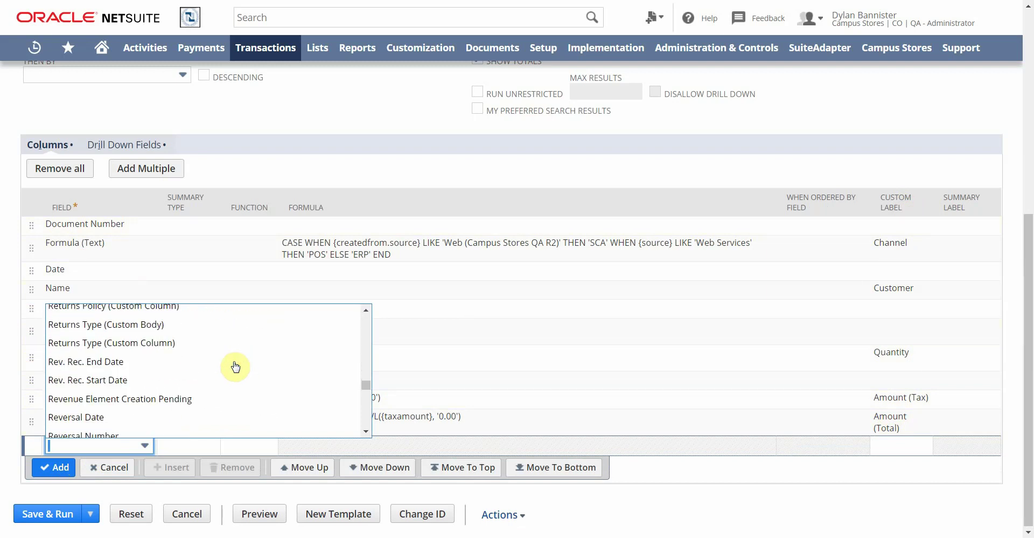
scroll(235, 367, down, 20)
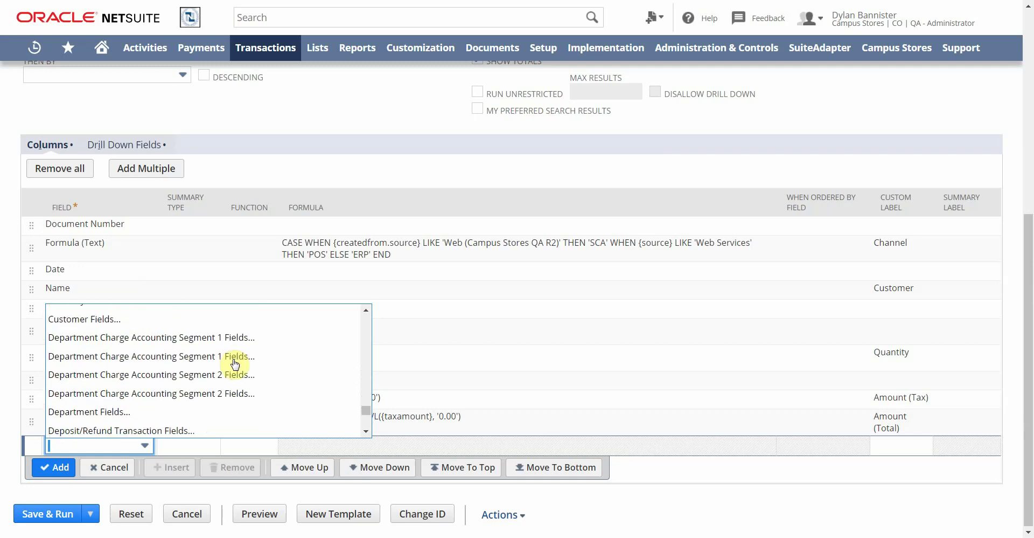
scroll(226, 377, up, 2)
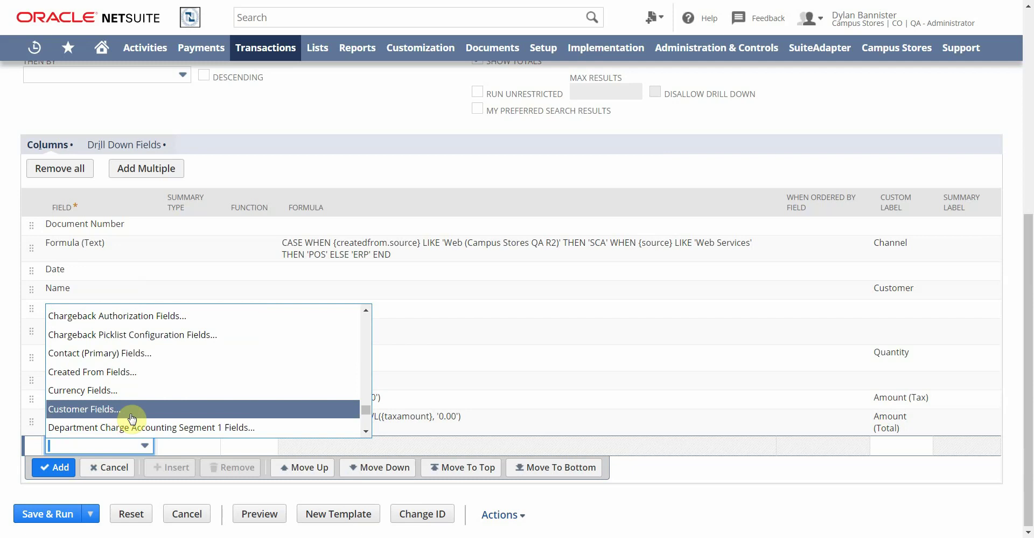
Choose Customer Fields... and scroll through the picker's Customer Field list
click(93, 411)
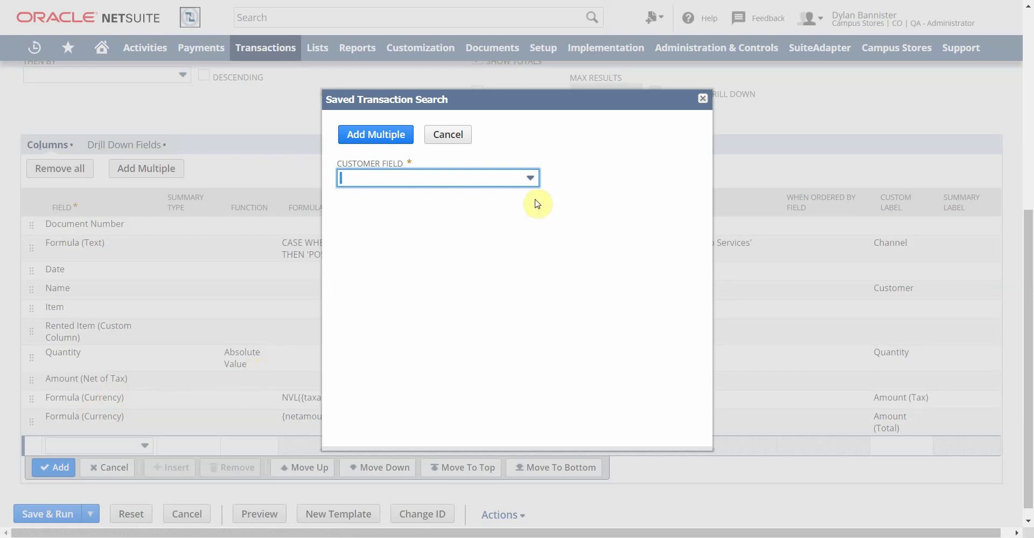
click(529, 179)
scroll(398, 254, down, 3)
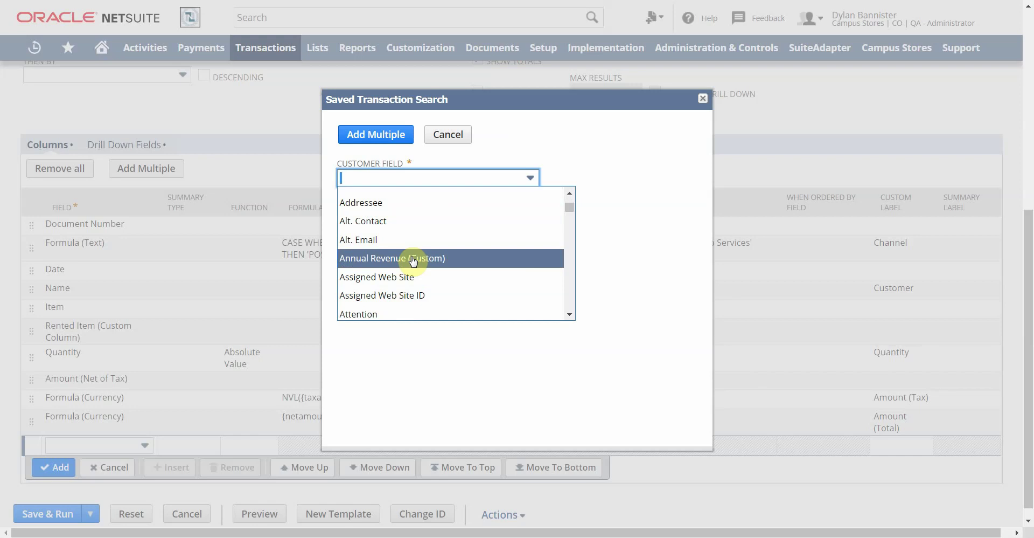
scroll(412, 264, down, 3)
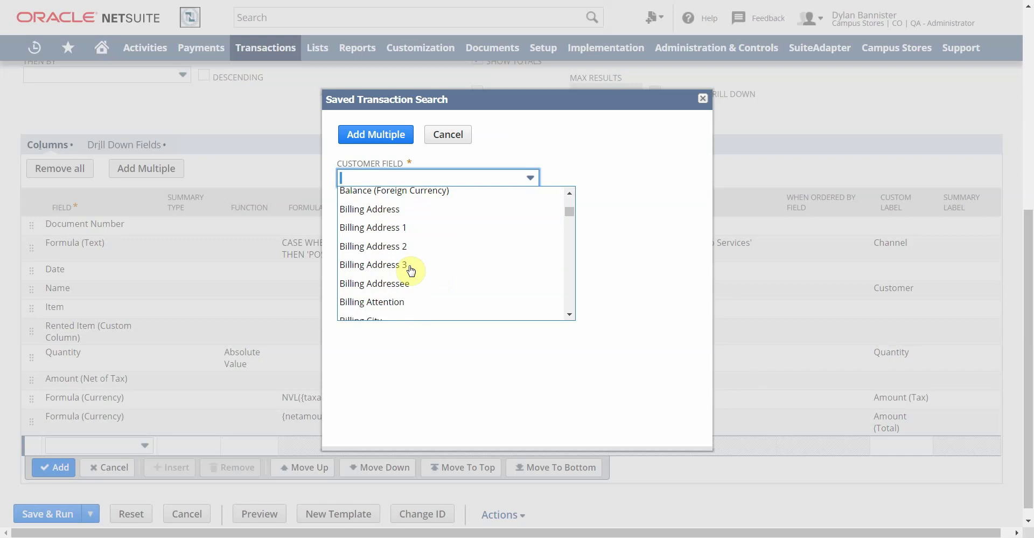
Cancel the customer field picker and scroll back up the Results subtab
click(446, 144)
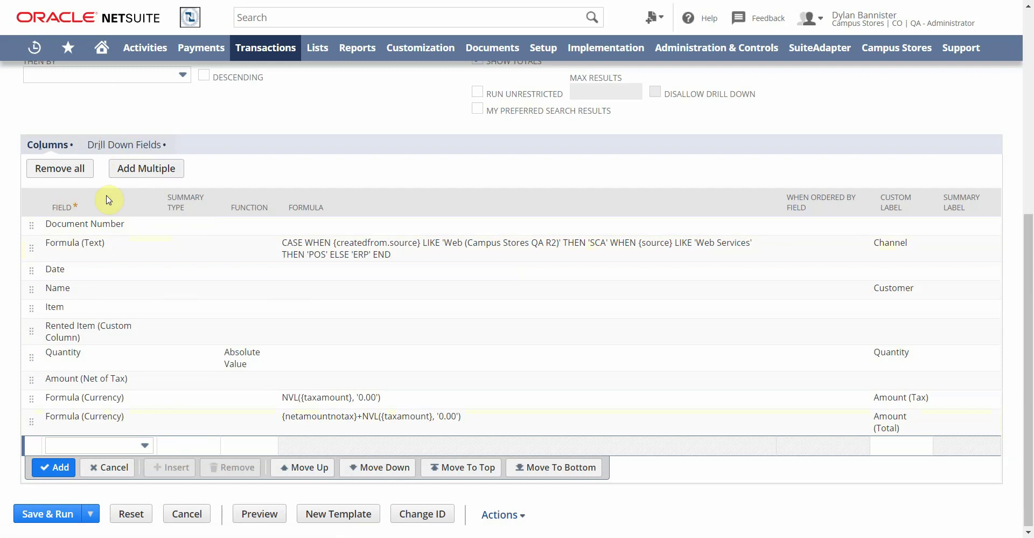
scroll(108, 200, up, 3)
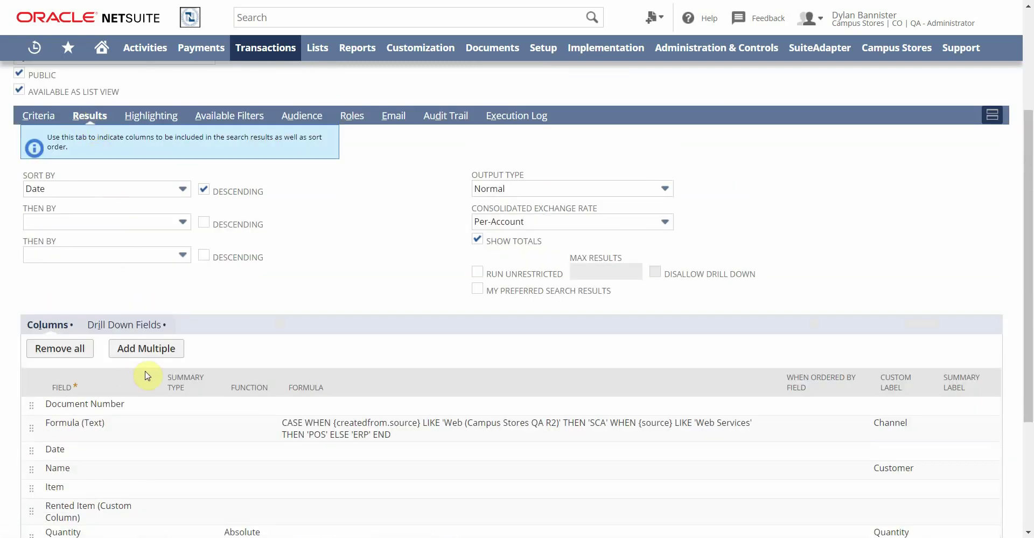
scroll(147, 376, down, 2)
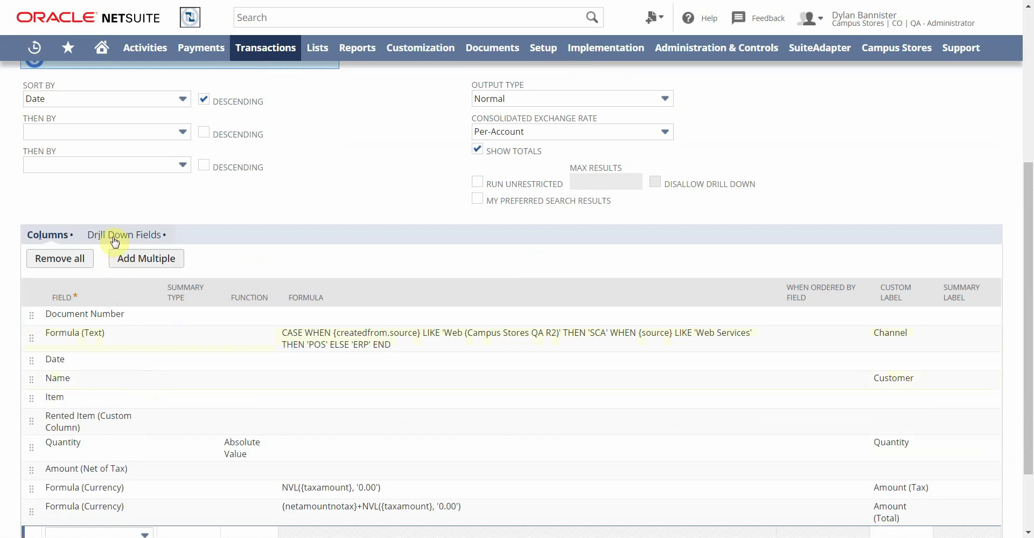
click(114, 235)
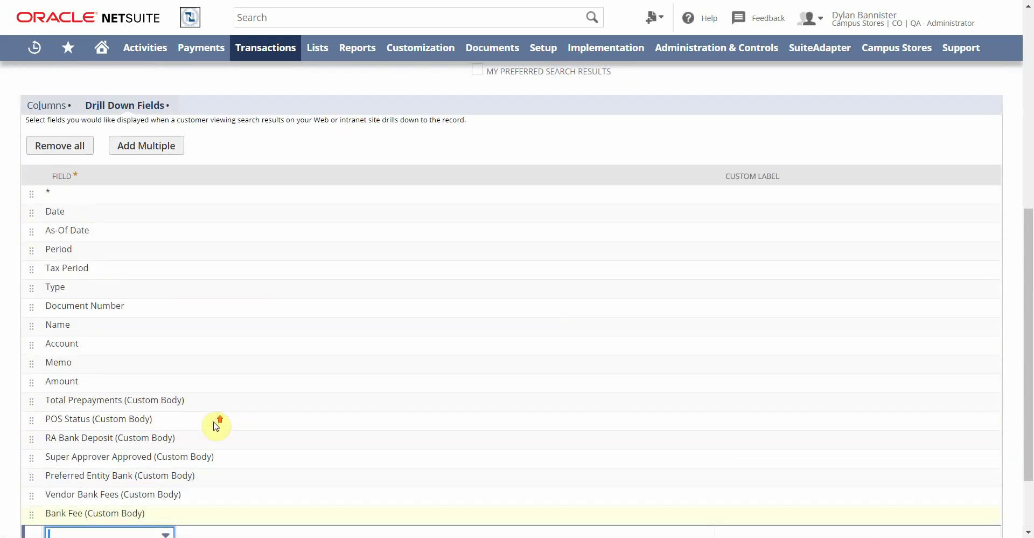
scroll(215, 423, up, 2)
scroll(218, 411, down, 2)
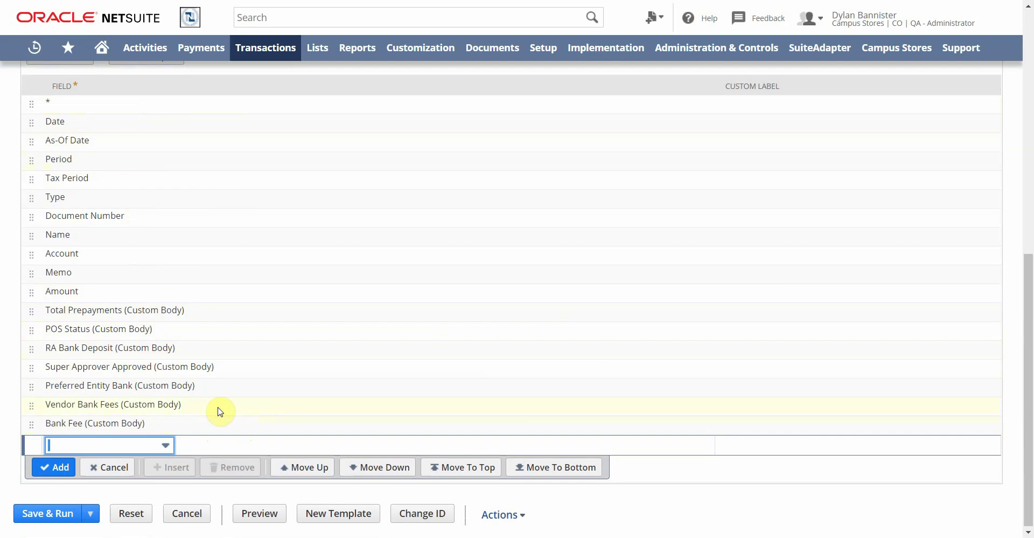
scroll(80, 156, up, 3)
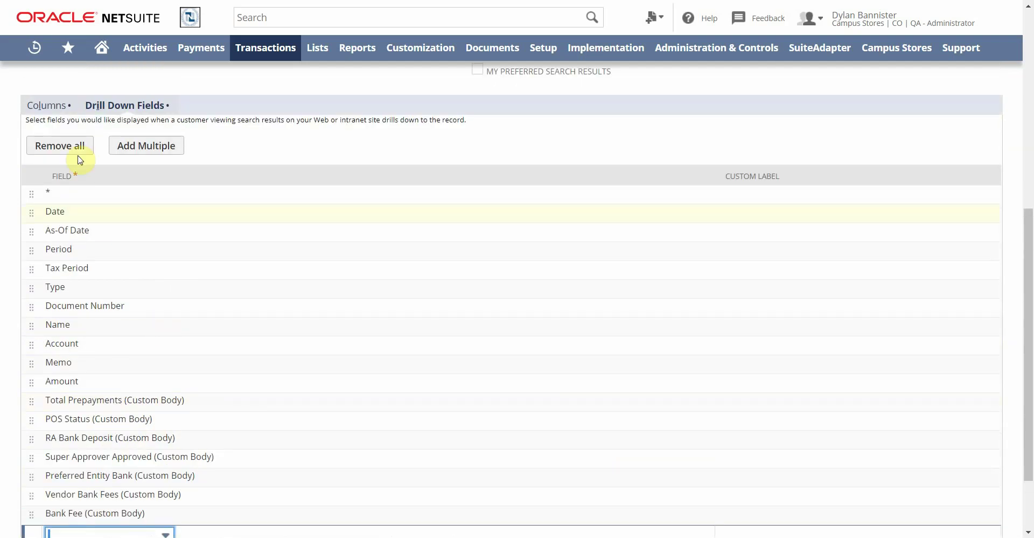
click(43, 102)
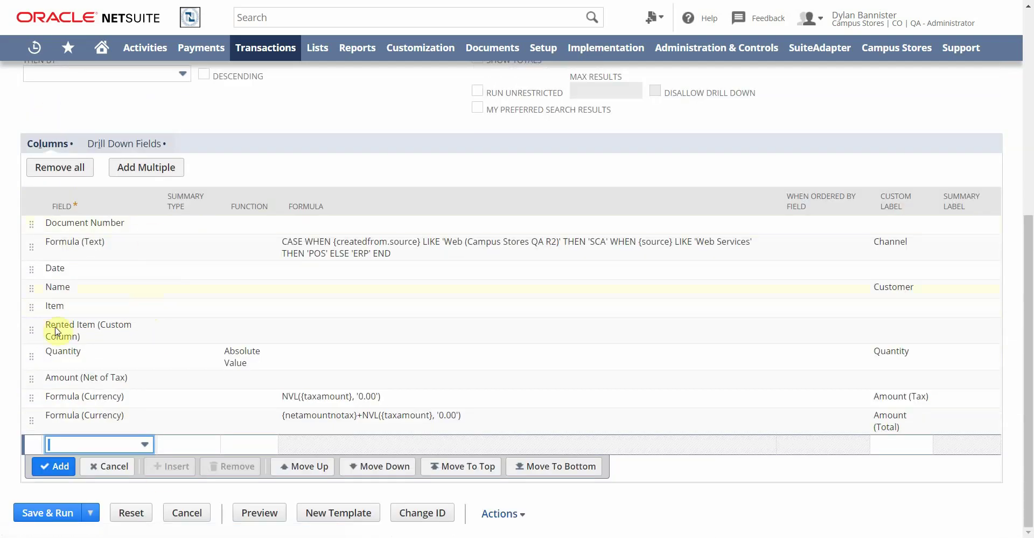
click(127, 143)
scroll(131, 140, down, 1)
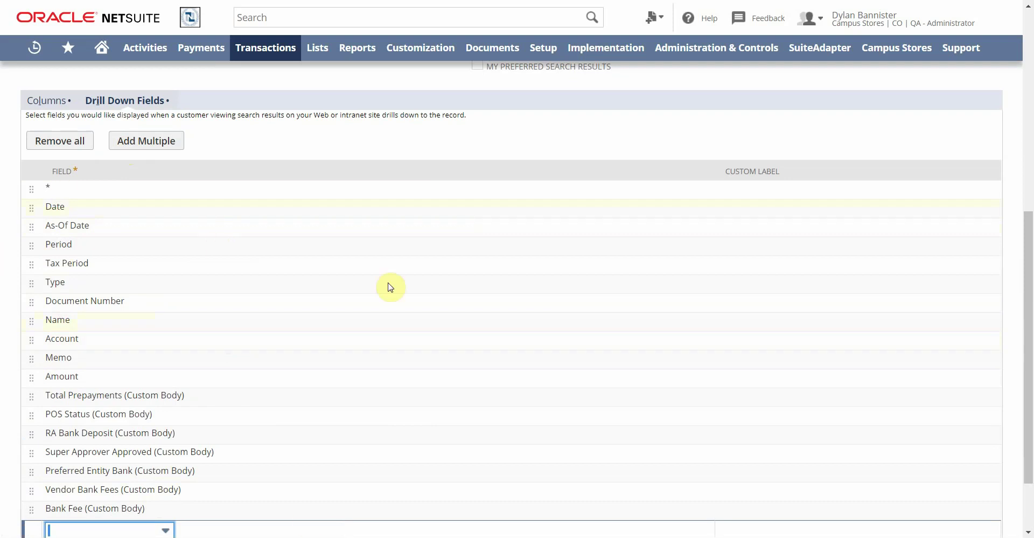
scroll(163, 372, up, 2)
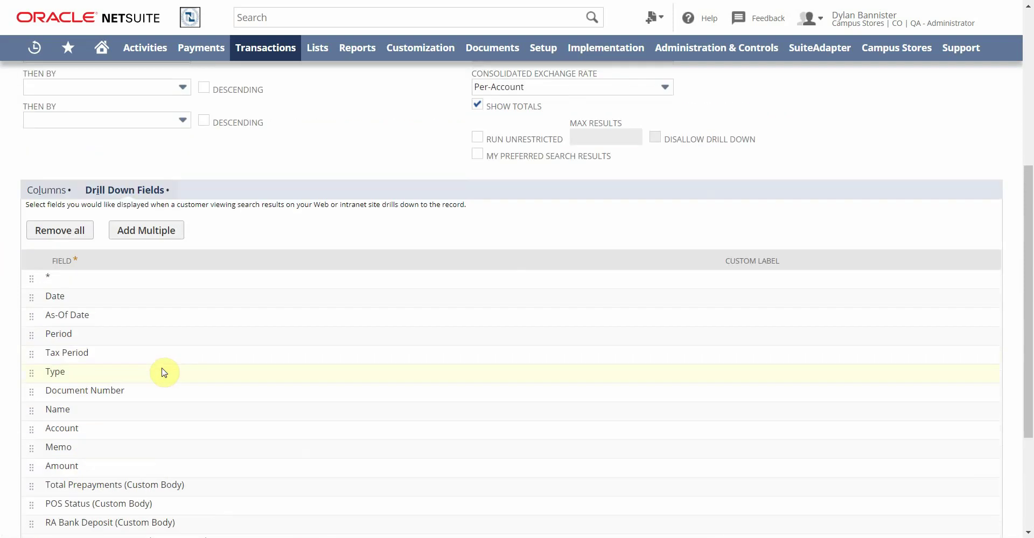
scroll(184, 377, up, 3)
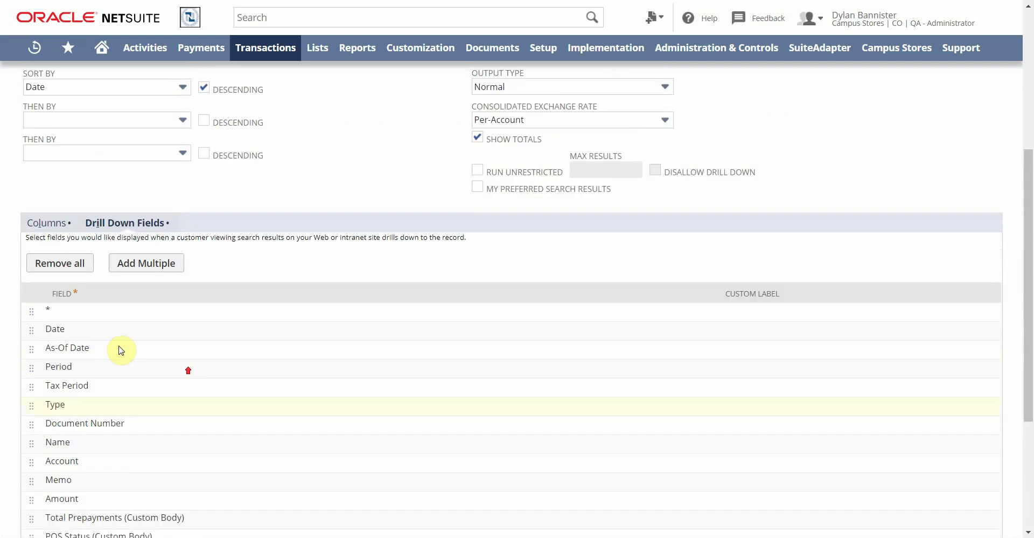
click(49, 270)
scroll(351, 284, down, 2)
scroll(347, 292, up, 4)
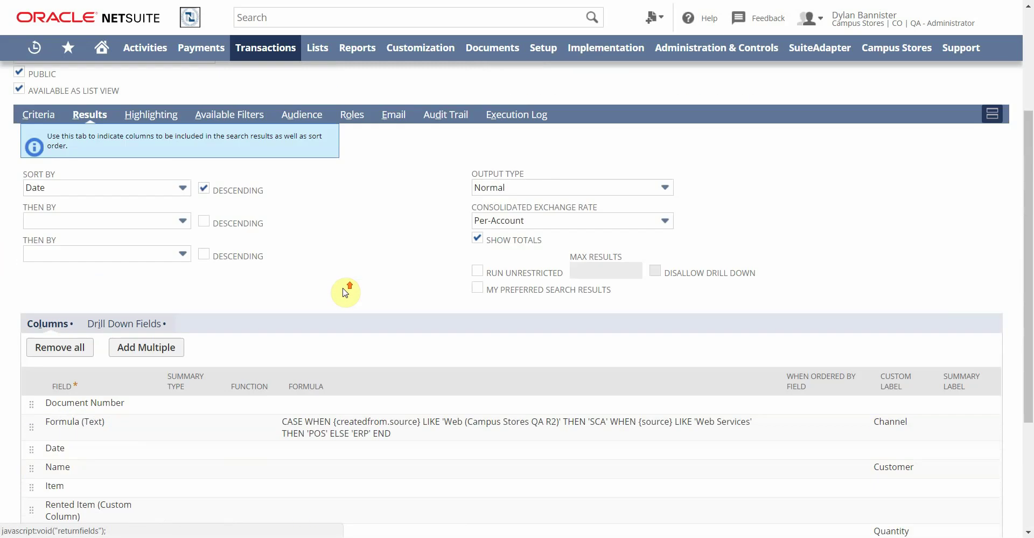
Re-apply the first highlighting condition's ISBN or Rented Item expression from its expression builder
click(144, 110)
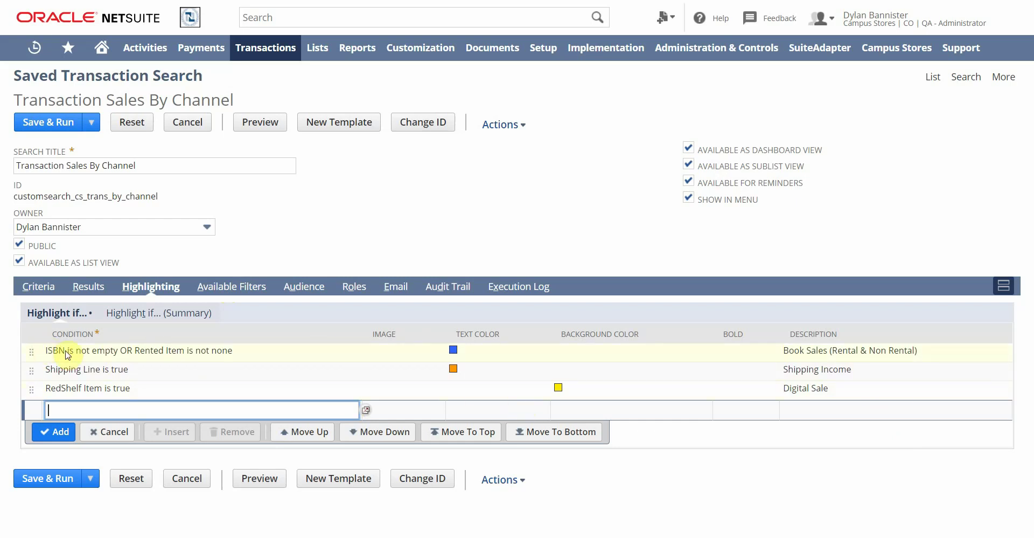
click(205, 350)
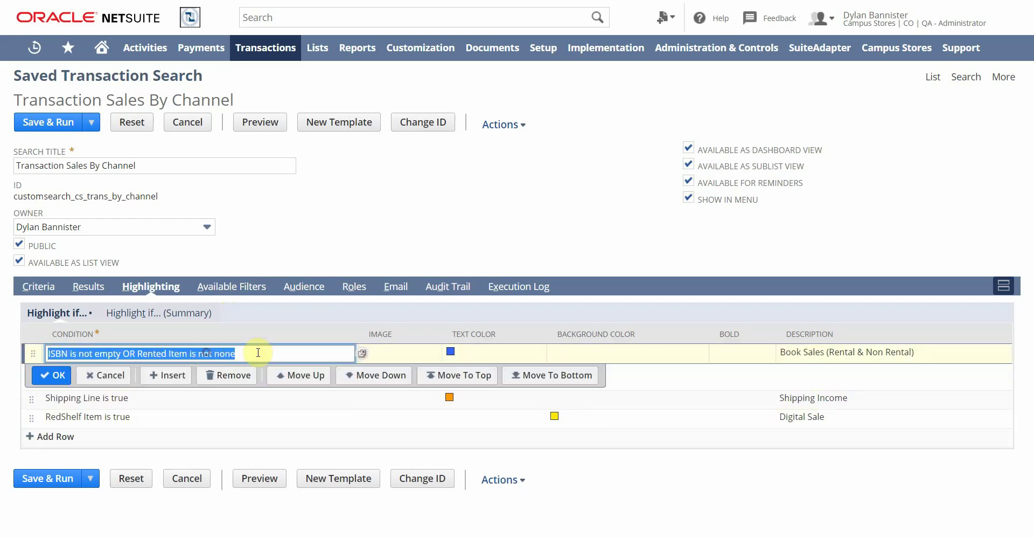
click(362, 353)
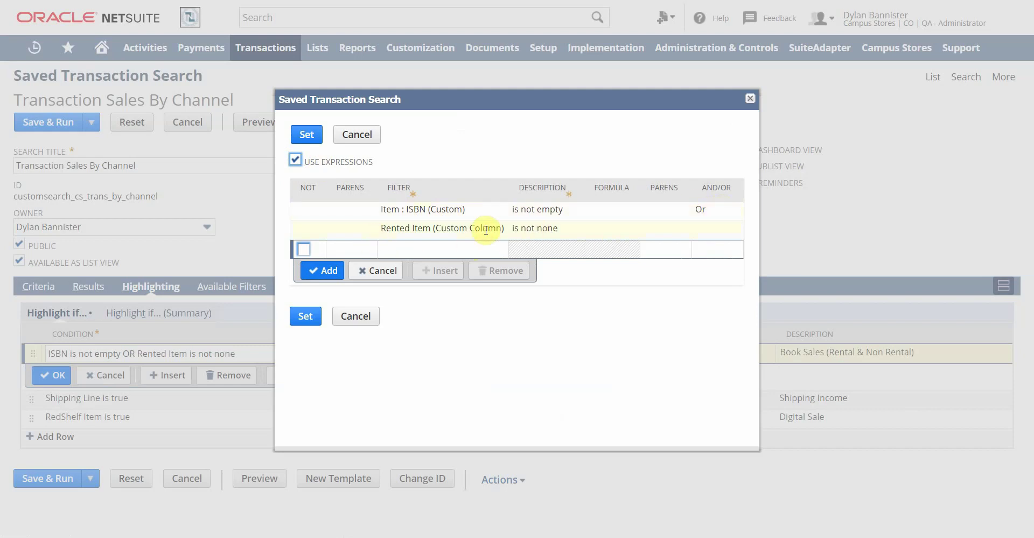
click(305, 318)
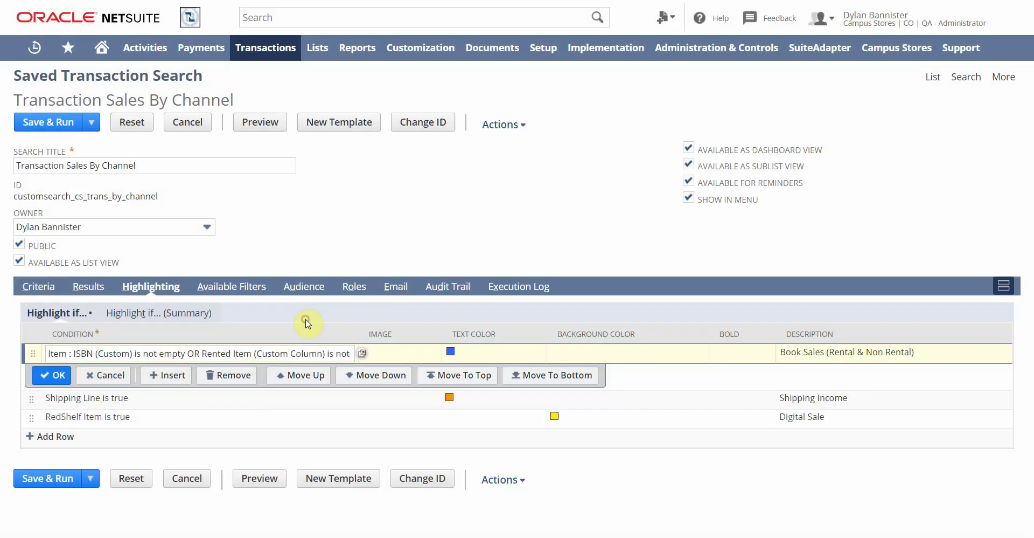
Close edit mode on the first highlight row, keeping the ISBN, Shipping Line and RedShelf rules
click(91, 375)
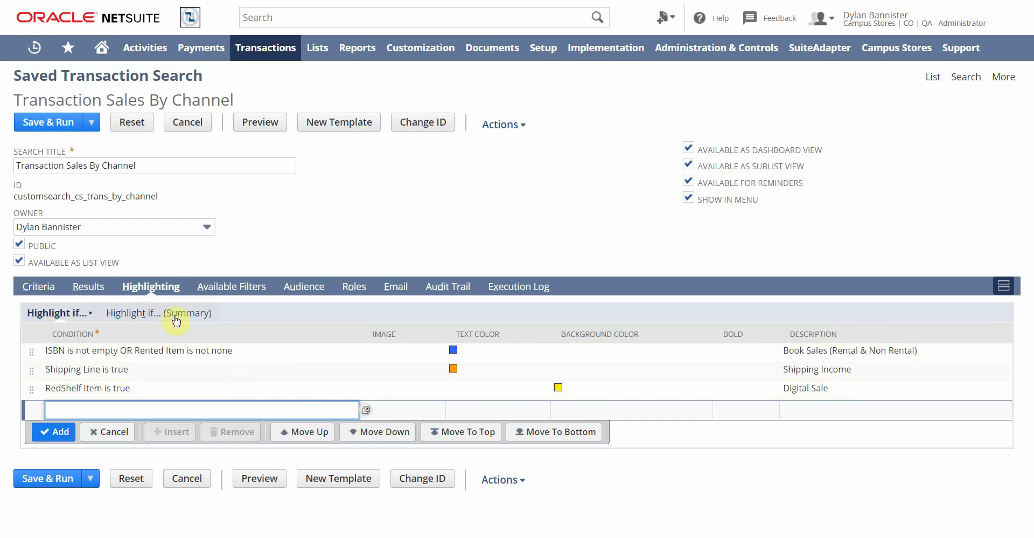
click(142, 315)
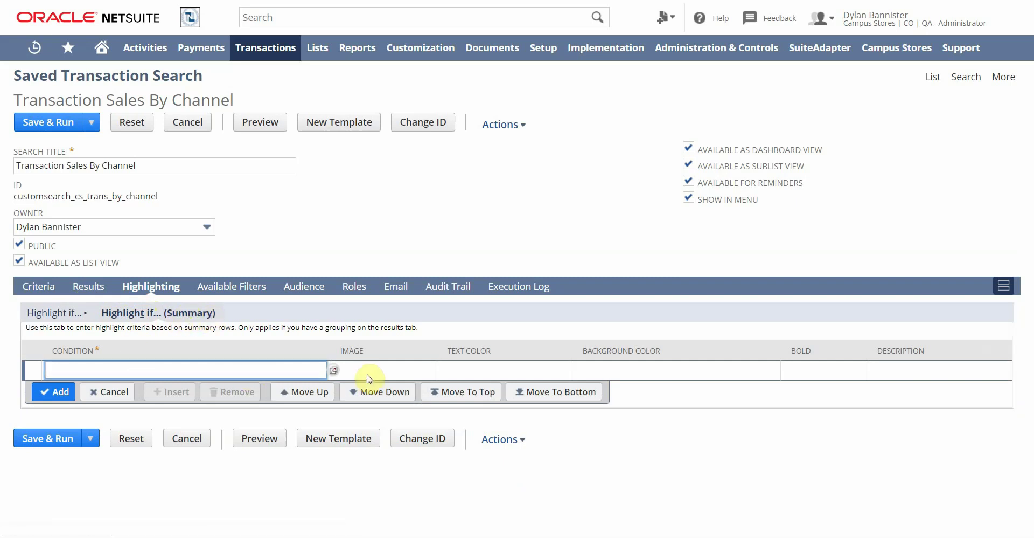
click(39, 317)
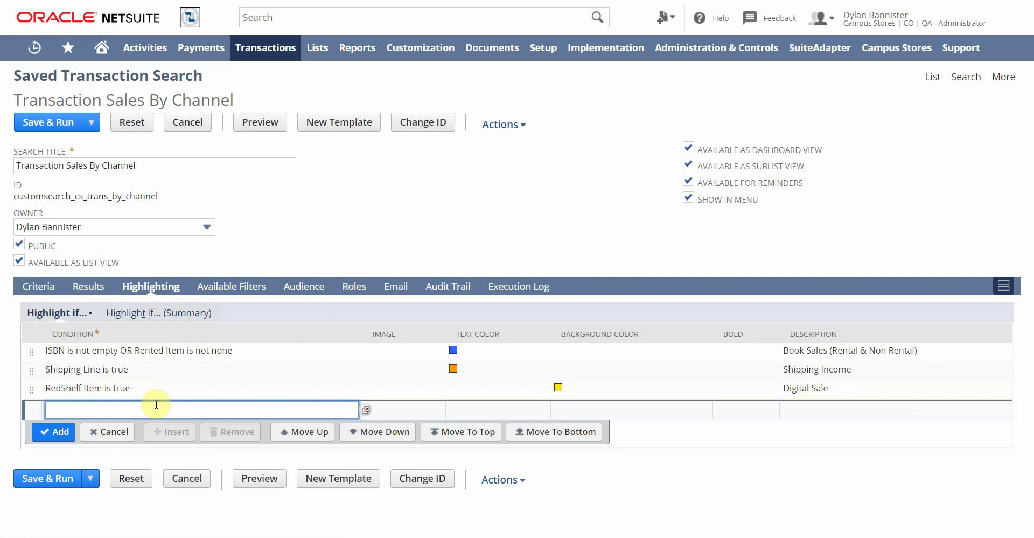
Show the six available filters, including Digital Sale?, Term Rented and Customer Category
click(240, 286)
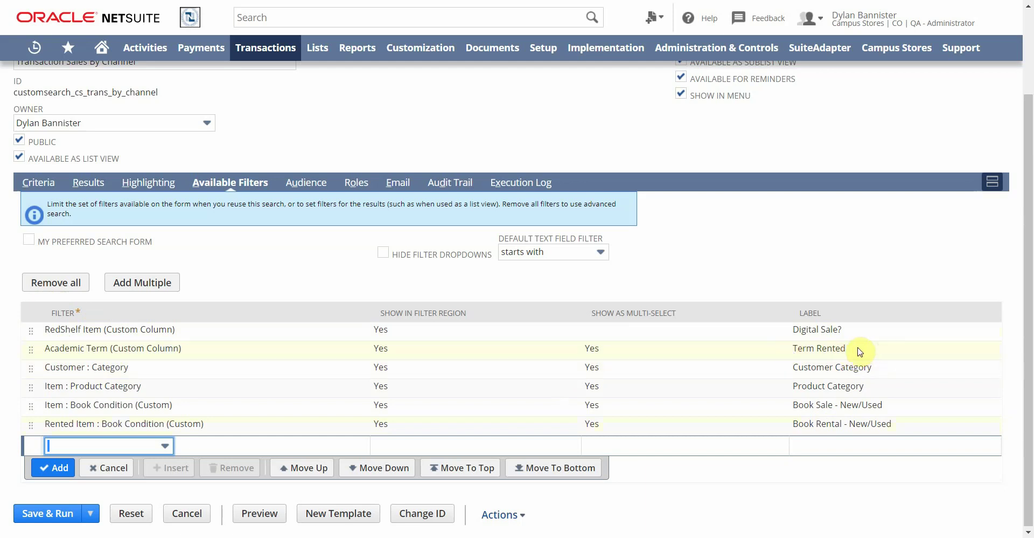
click(166, 449)
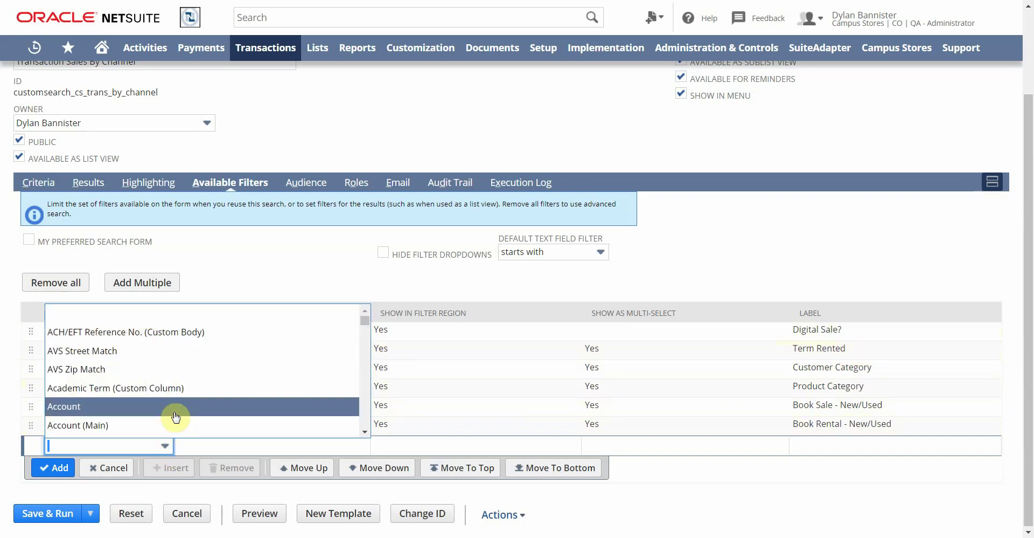
scroll(173, 409, down, 10)
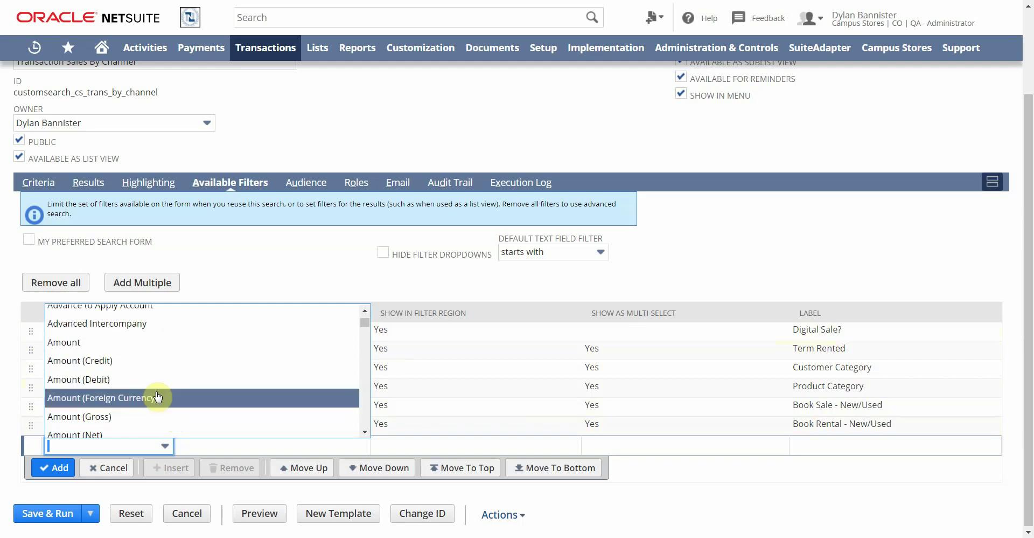
scroll(160, 387, down, 15)
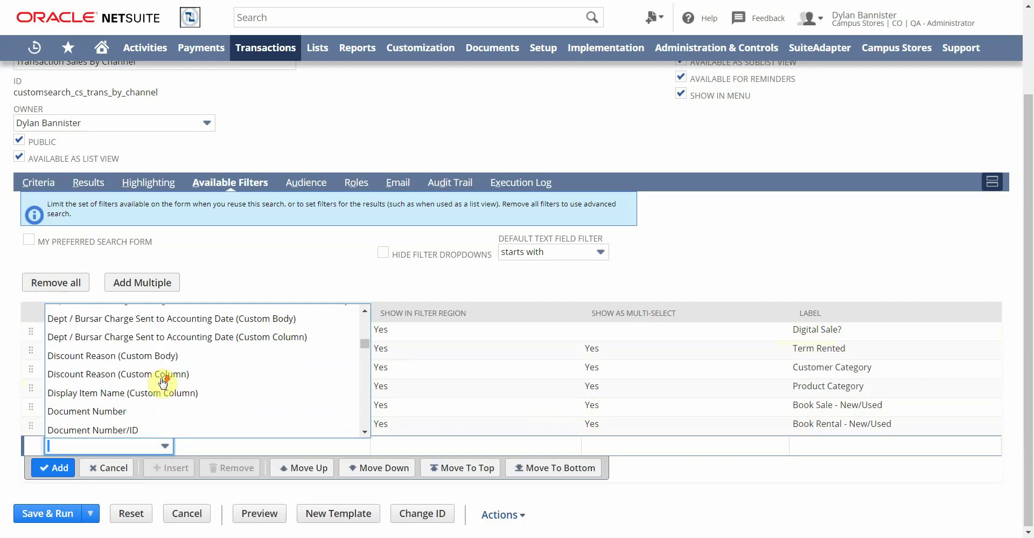
scroll(163, 383, down, 15)
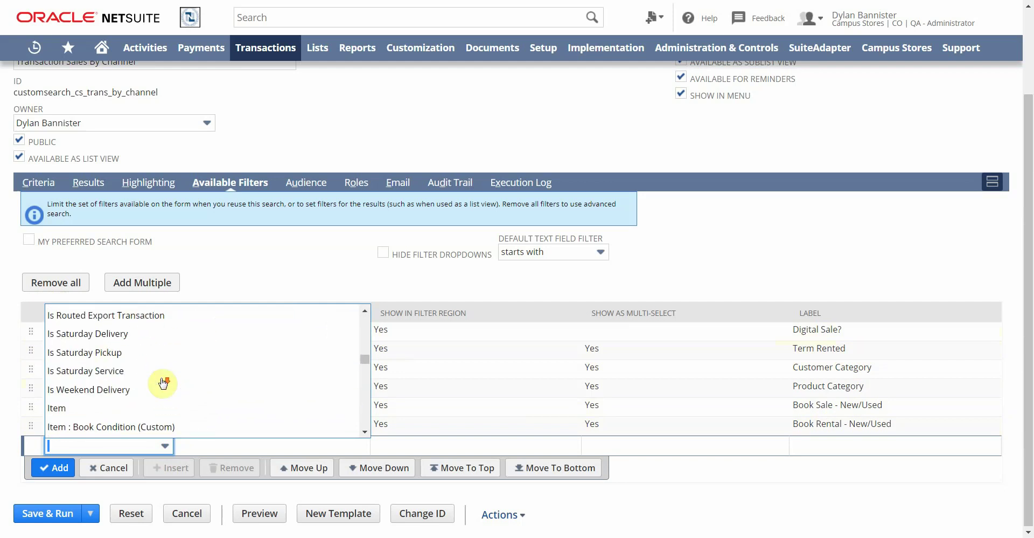
click(261, 272)
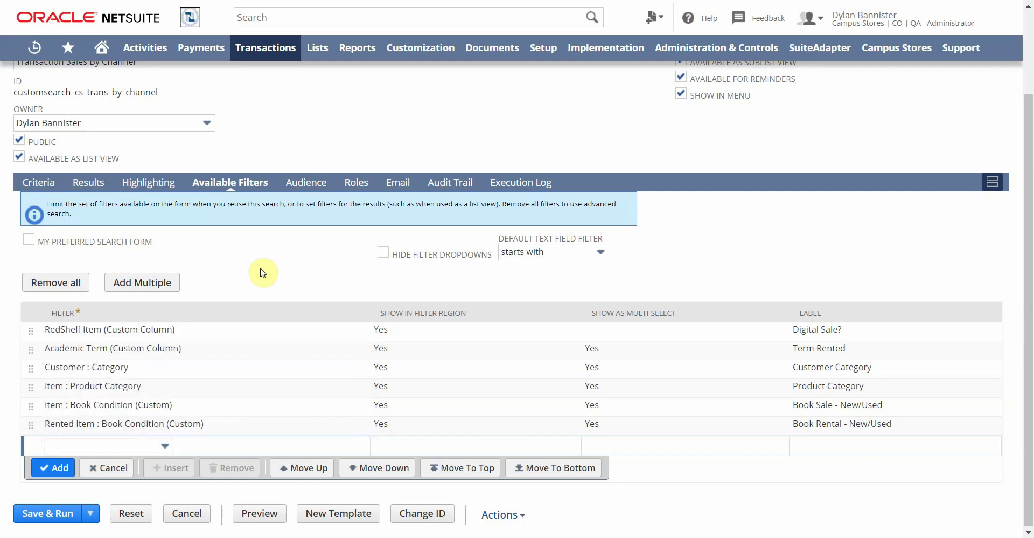
click(164, 445)
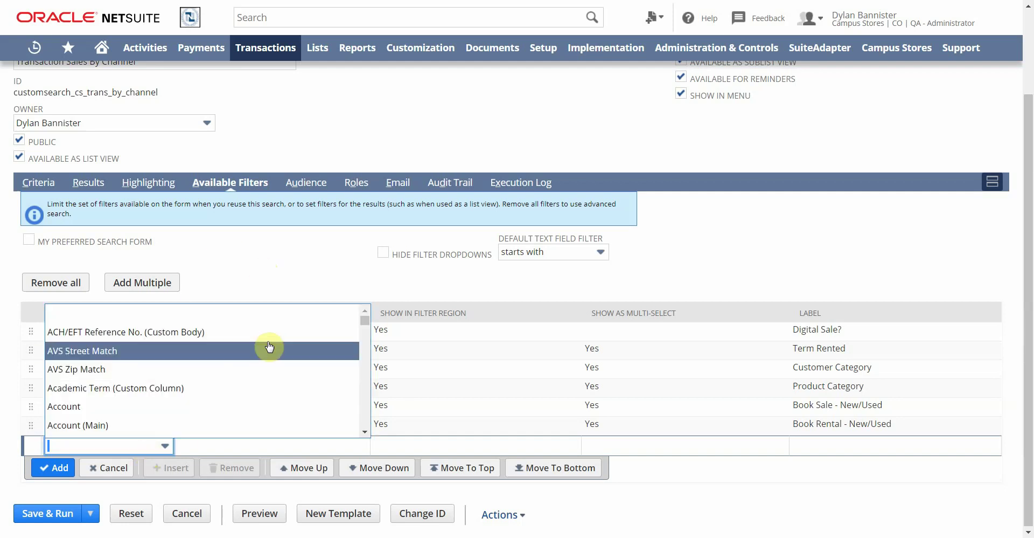
drag(362, 323, 365, 433)
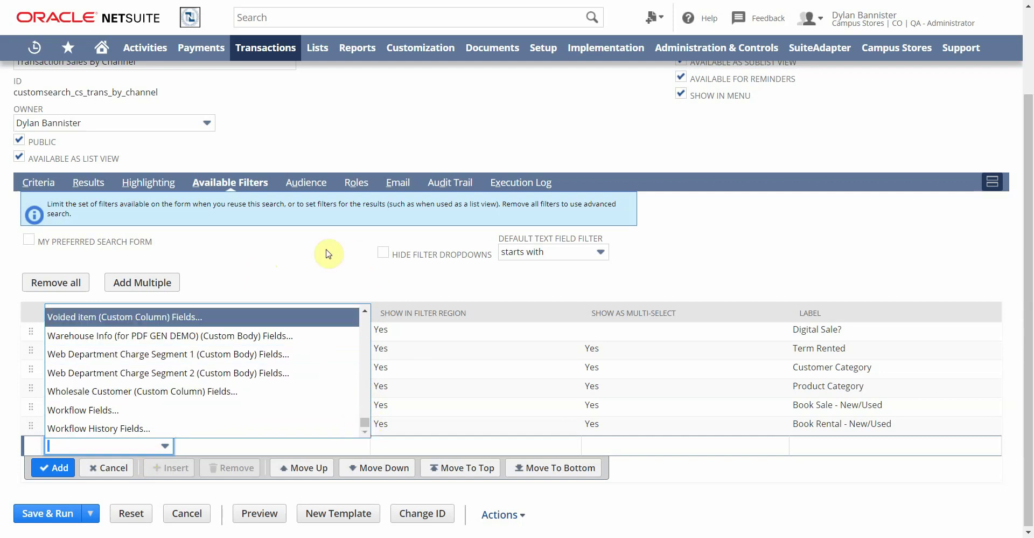
click(308, 258)
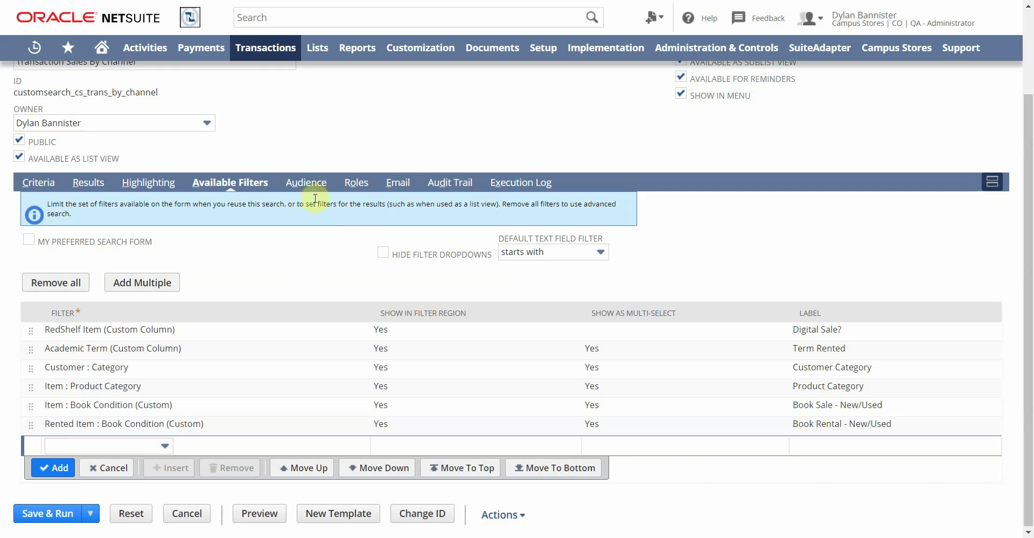
Show the Audience settings, with all roles included and audience editing not allowed
click(307, 183)
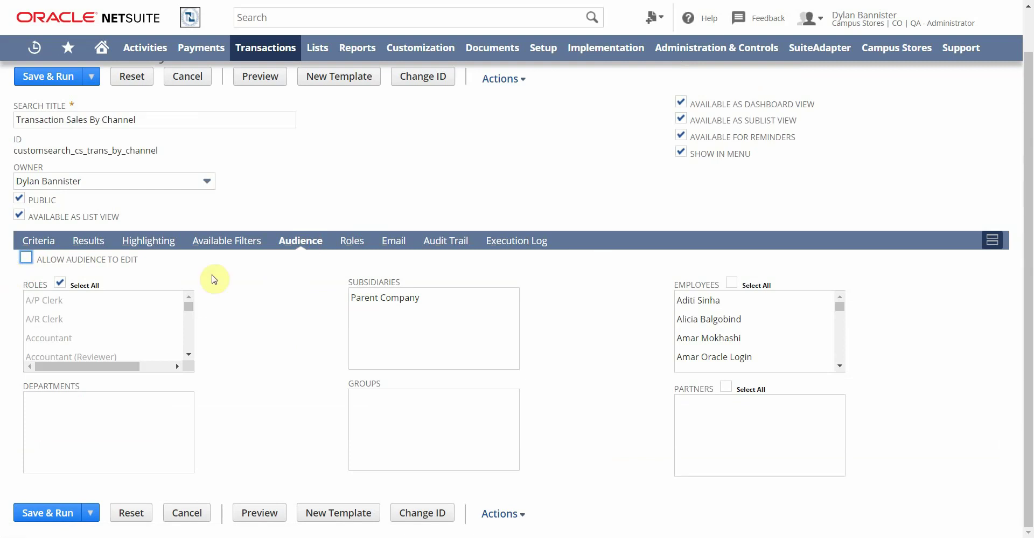
Review the Roles table, where no role has preferred list, form, results or dashboard views
click(351, 248)
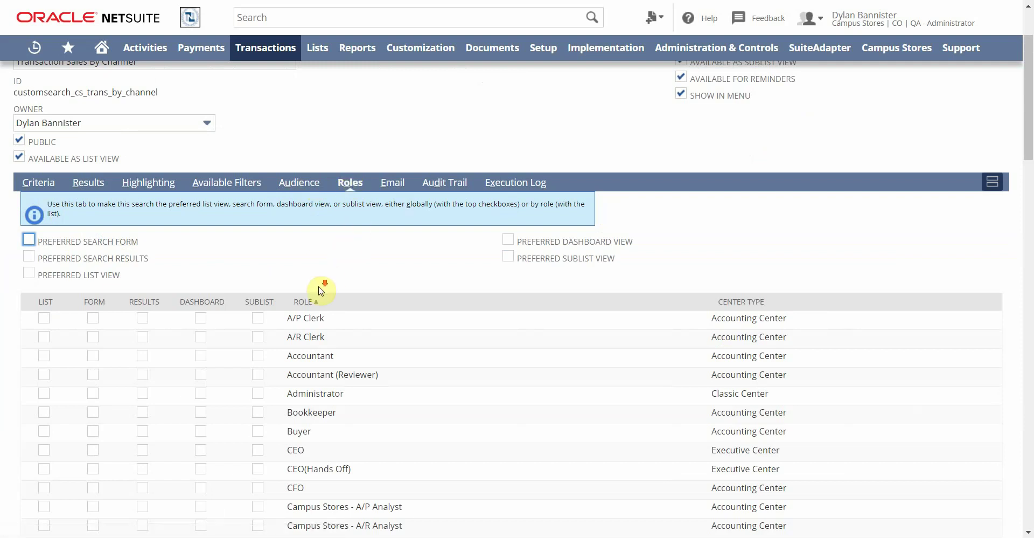
scroll(324, 286, down, 2)
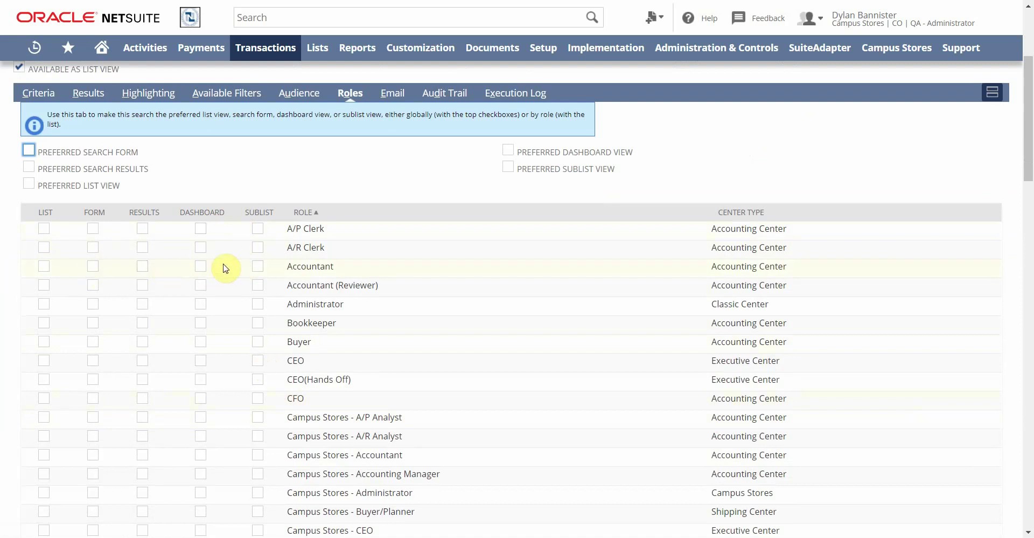
scroll(263, 275, up, 2)
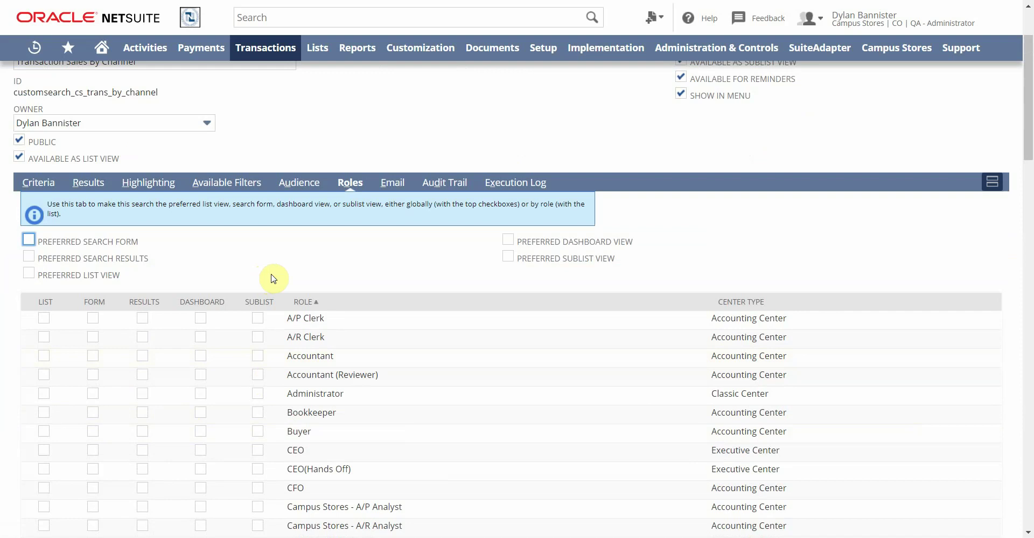
Review the Email settings' Recipients from Results and Updated Fields, with alerts and scheduled emails off
click(392, 184)
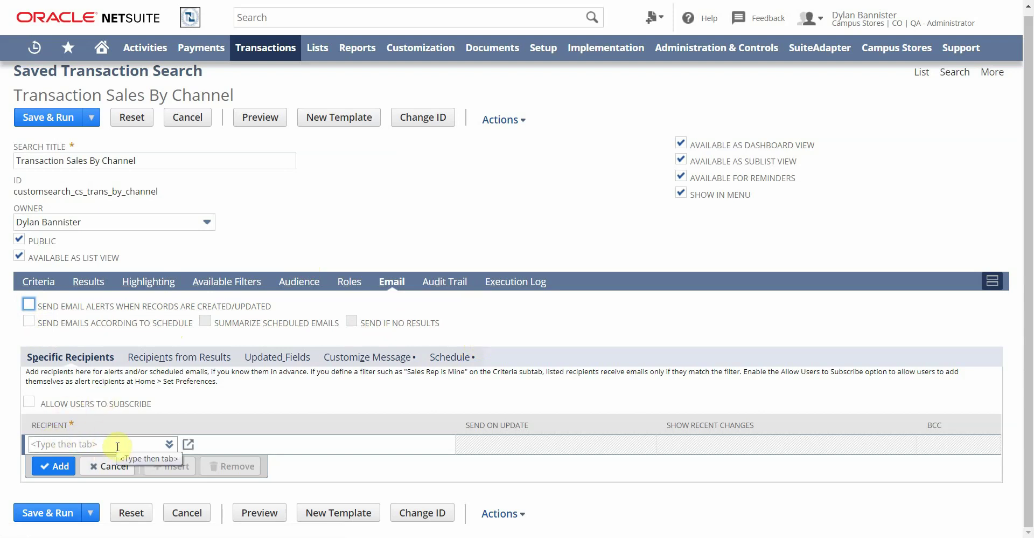
click(185, 363)
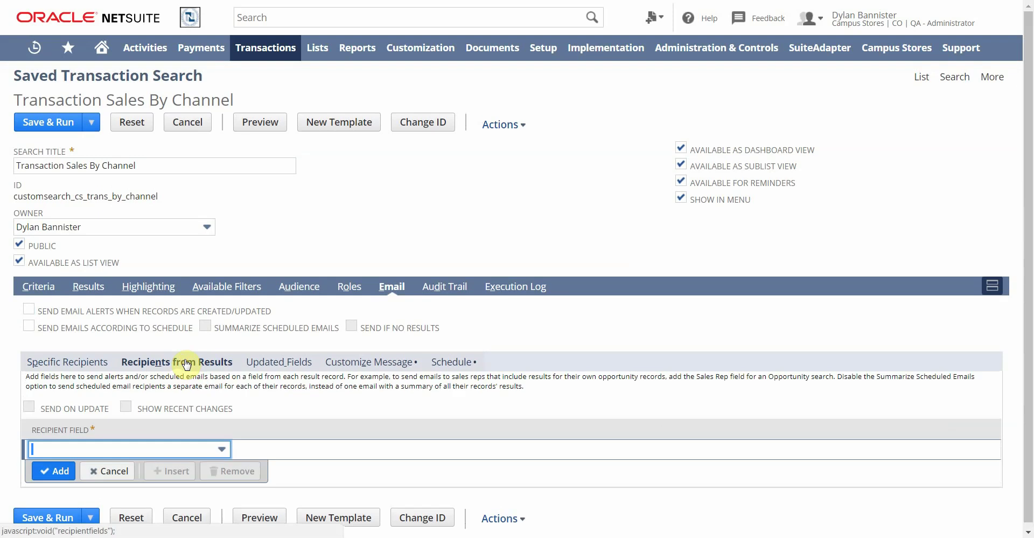
click(120, 446)
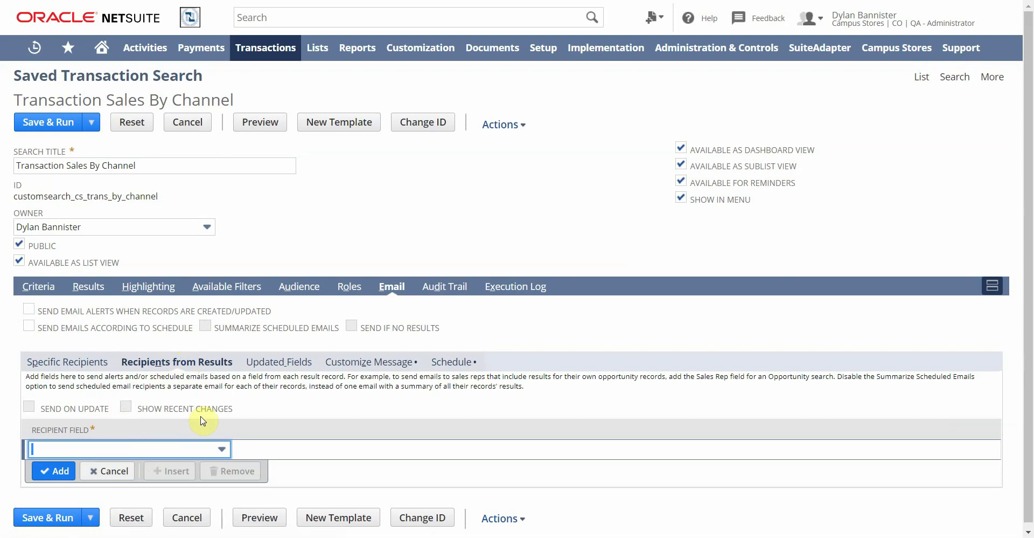
click(293, 361)
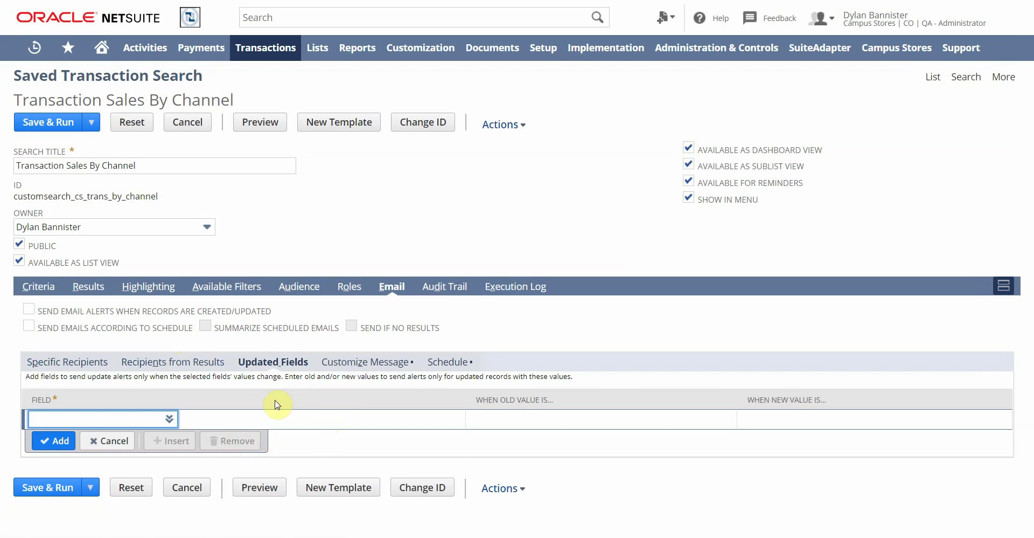
click(380, 362)
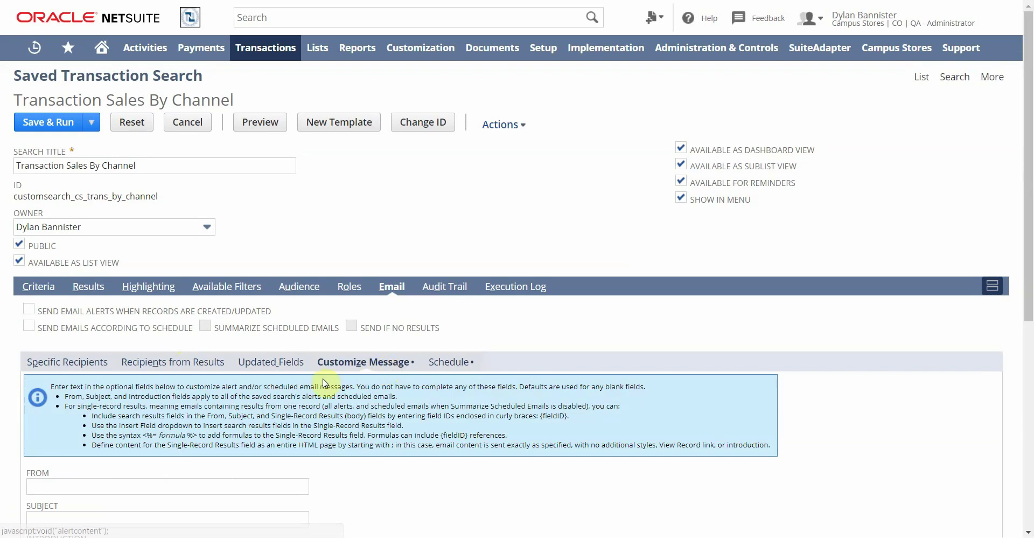
scroll(258, 511, down, 4)
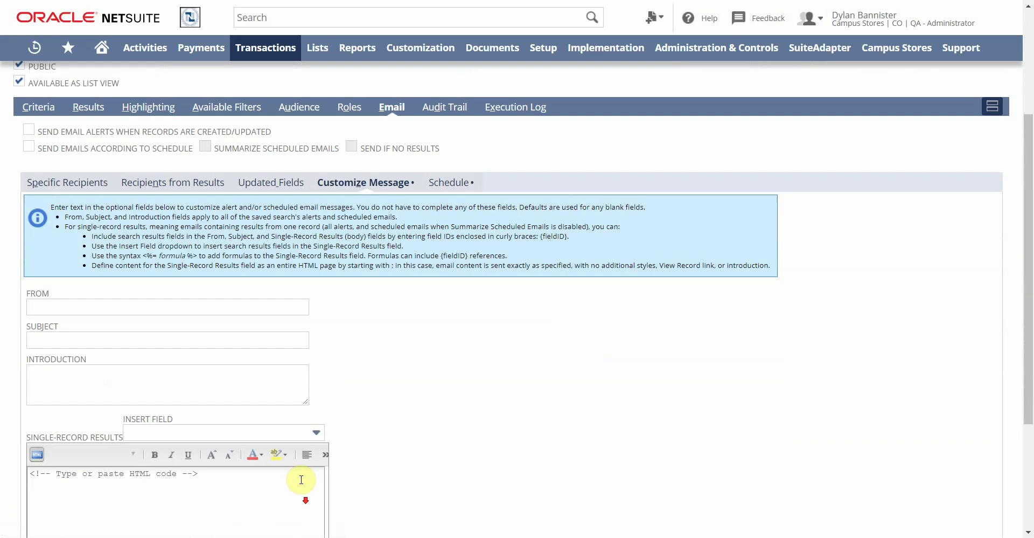
scroll(194, 496, down, 4)
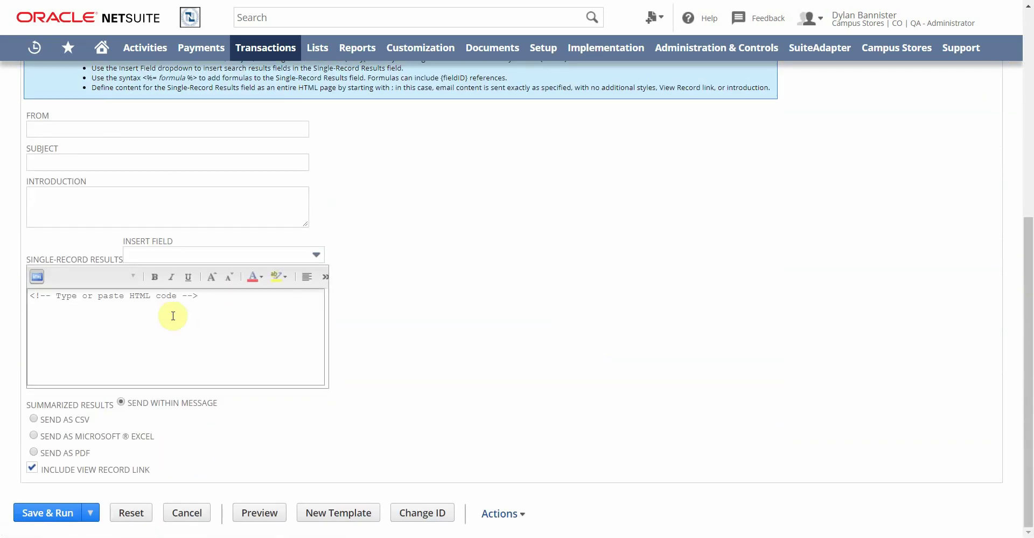
click(173, 316)
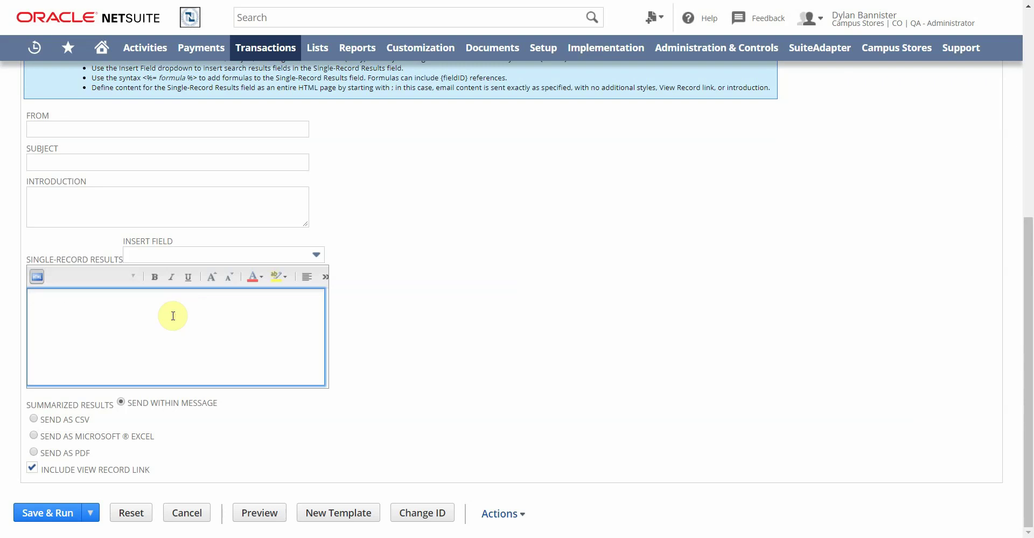
scroll(381, 364, up, 4)
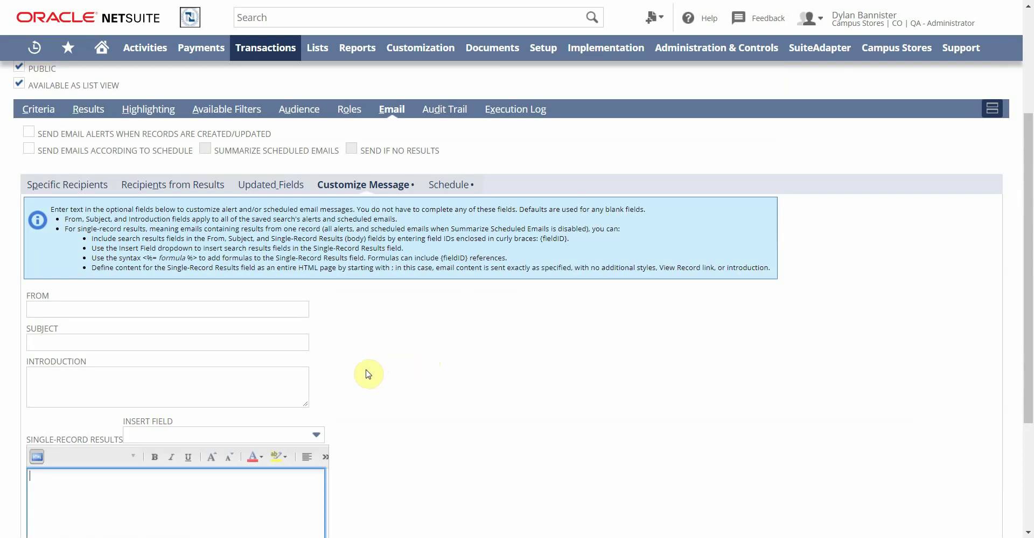
Set the email schedule to Monthly Event, day 26 of every 1 month
click(450, 184)
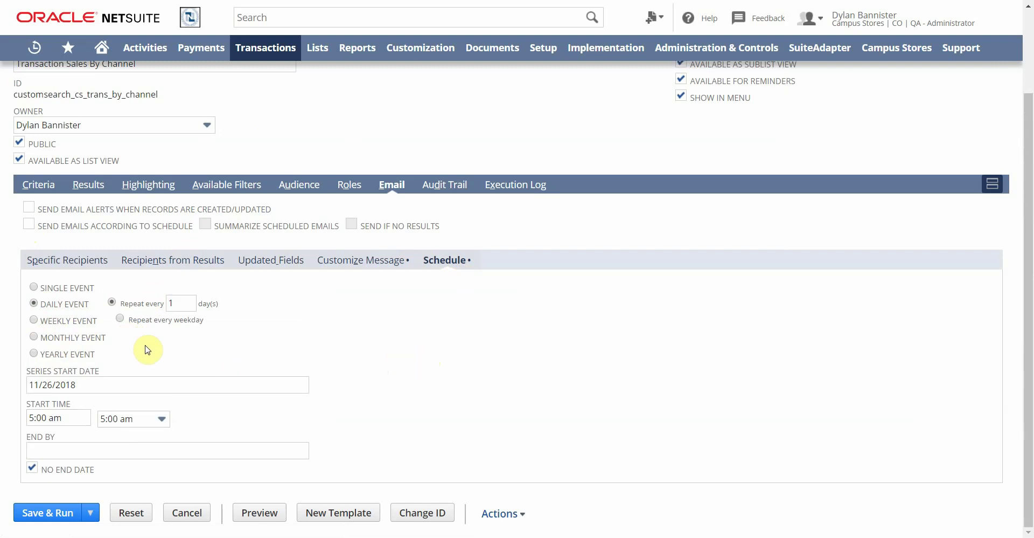
scroll(140, 353, up, 2)
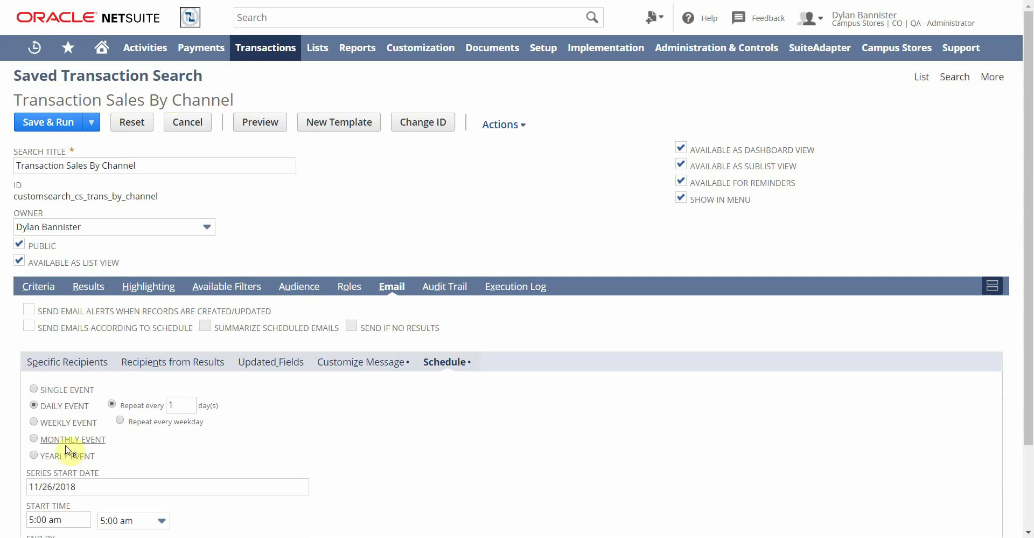
click(34, 438)
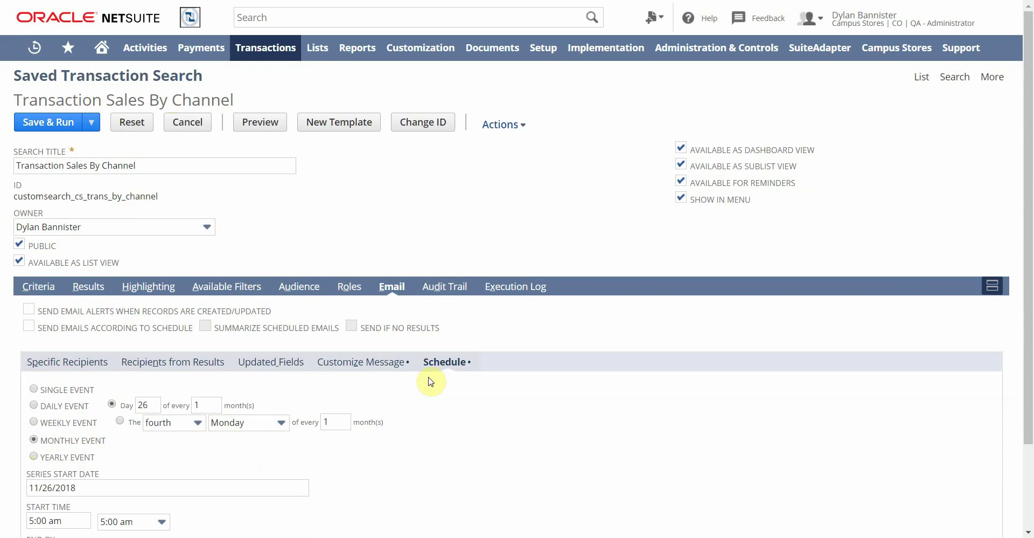
Show the Audit Trail listing 408 change entries, newest 11/26/2018 9:26 pm
click(447, 288)
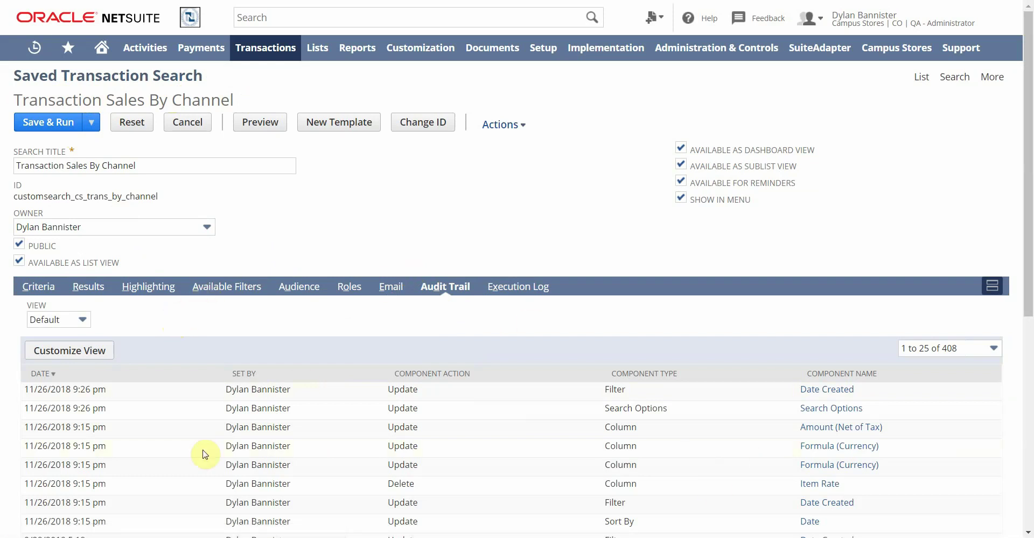
Review the Criteria filters: Invoice and Cash Sale types created 9/1/2018–10/6/2018
click(25, 292)
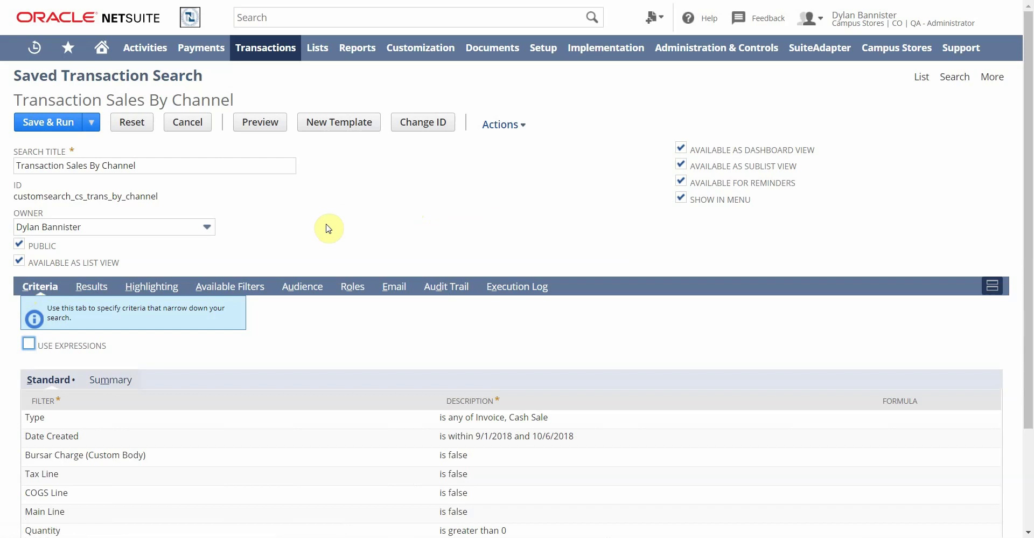
scroll(295, 318, down, 2)
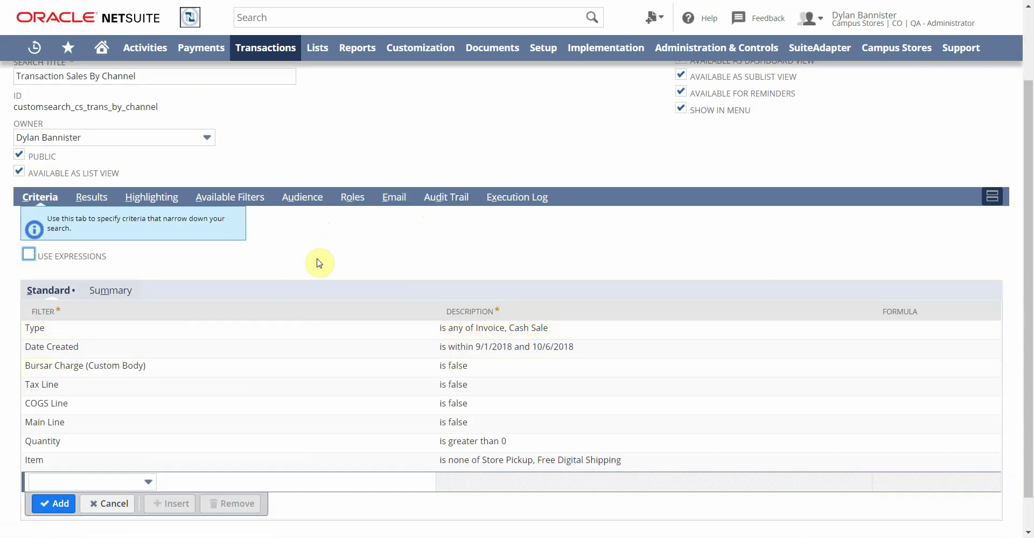
scroll(315, 261, up, 2)
mouse_move(291, 54)
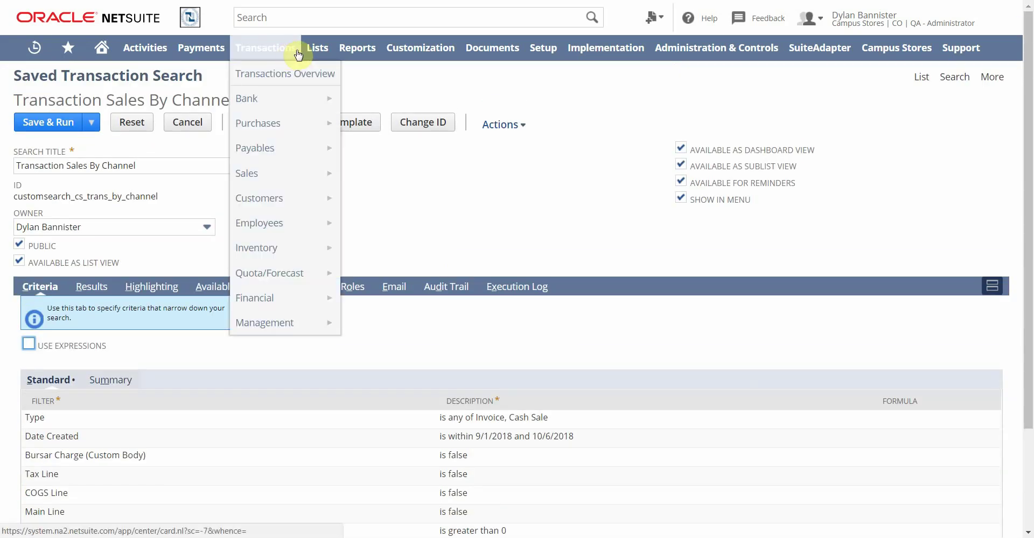
mouse_move(348, 299)
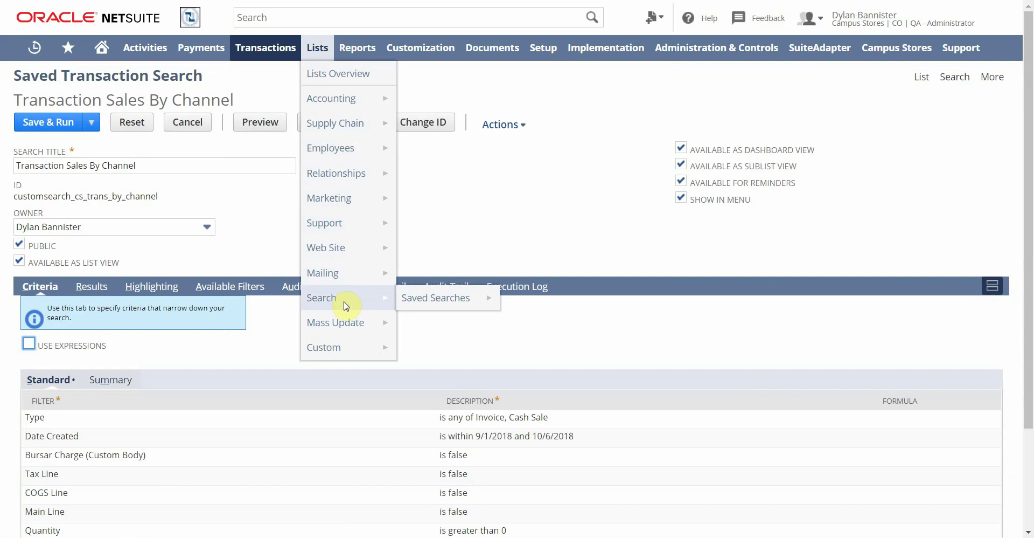
mouse_move(429, 298)
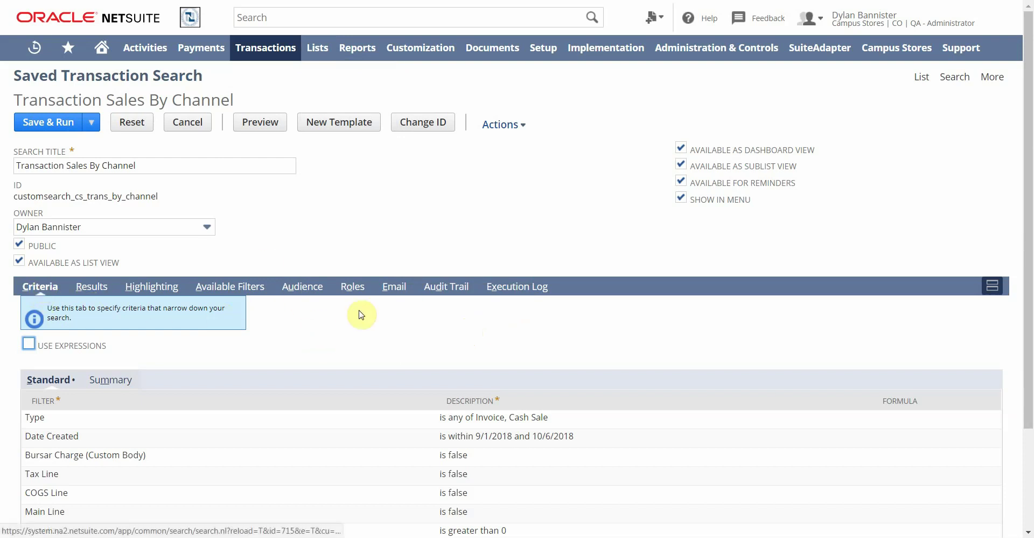
scroll(361, 328, down, 2)
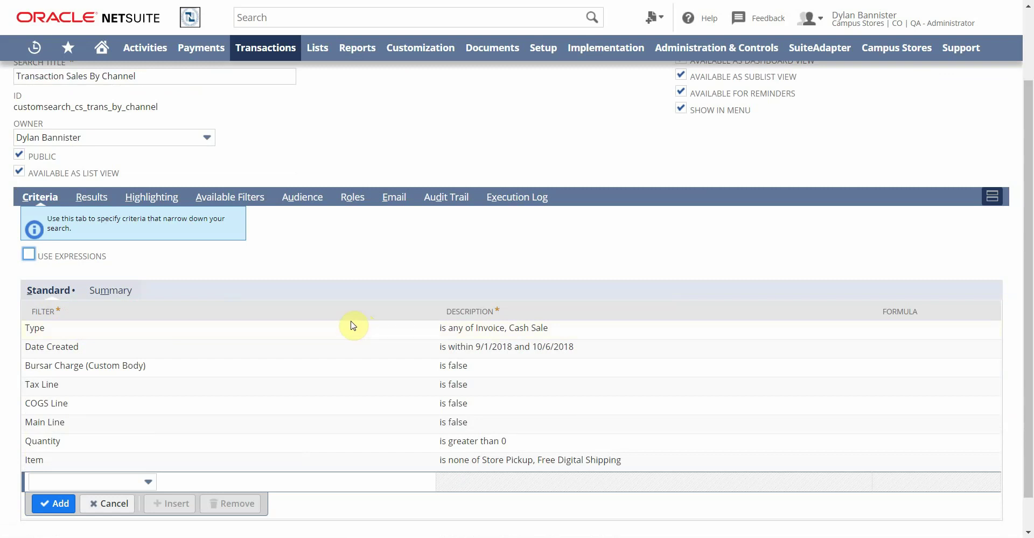
scroll(353, 325, up, 2)
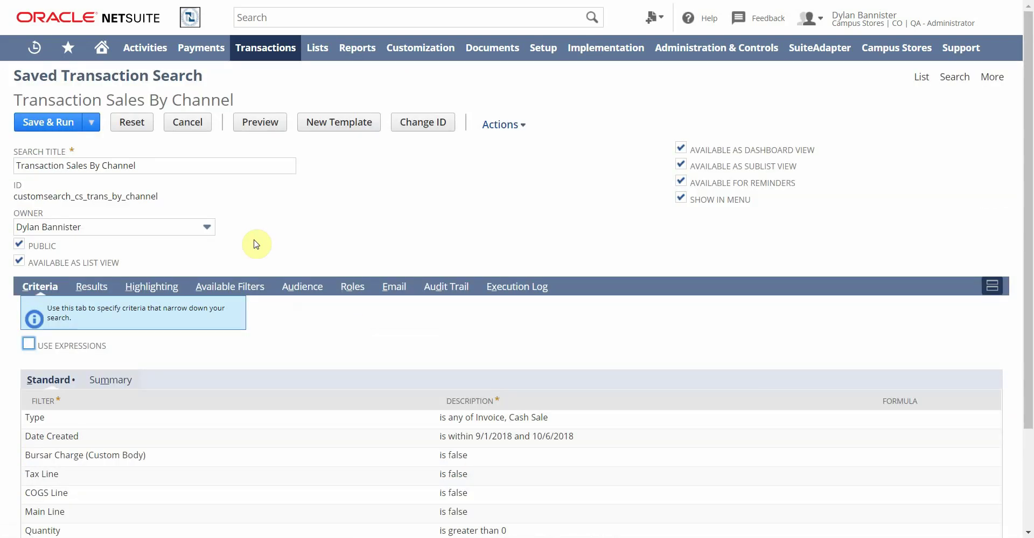